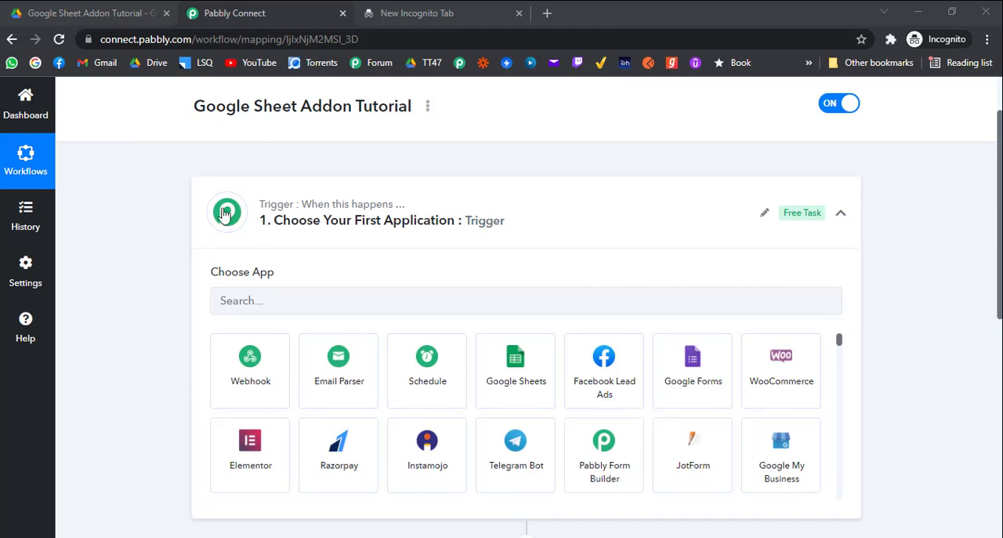
Set the workflow's trigger application to Google Sheets with the event New or Updated Spreadsheet Row
{"action": "scroll", "coordinate": [161, 188], "scroll_direction": "up", "scroll_amount": 1}
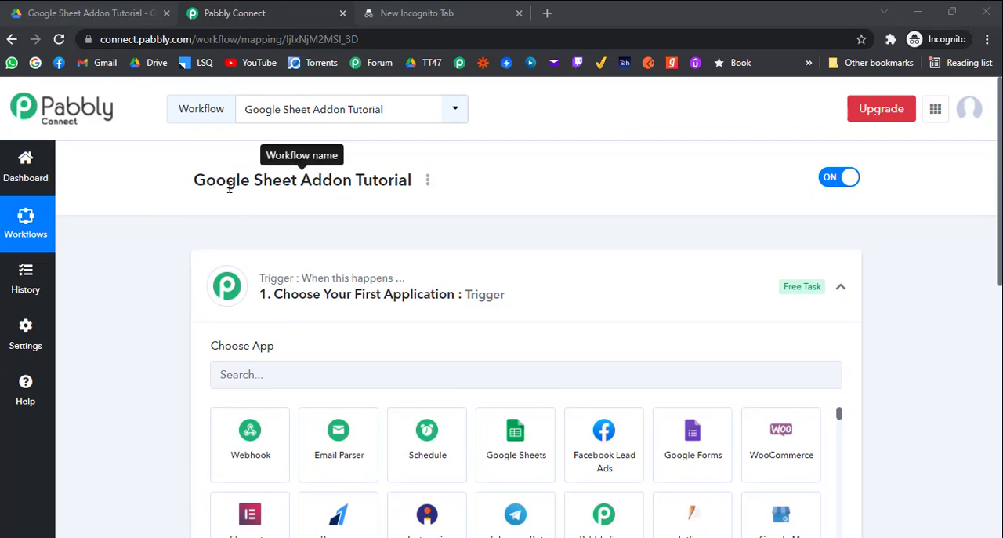
{"action": "scroll", "coordinate": [223, 192], "scroll_direction": "down", "scroll_amount": 2}
{"action": "scroll", "coordinate": [235, 198], "scroll_direction": "up", "scroll_amount": 2}
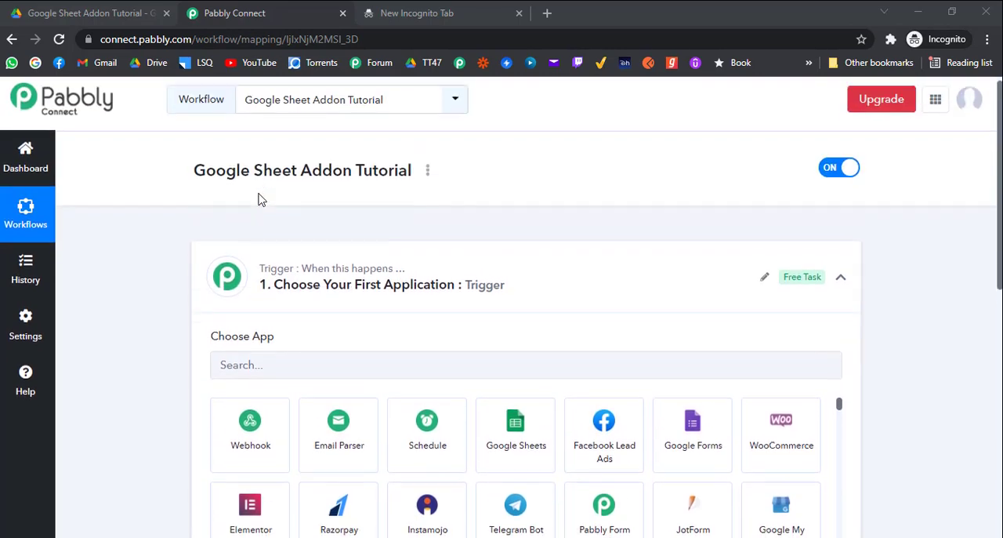
{"action": "scroll", "coordinate": [266, 235], "scroll_direction": "down", "scroll_amount": 1}
{"action": "scroll", "coordinate": [284, 280], "scroll_direction": "down", "scroll_amount": 1}
{"action": "left_click", "coordinate": [308, 225]}
{"action": "left_click", "coordinate": [522, 310]}
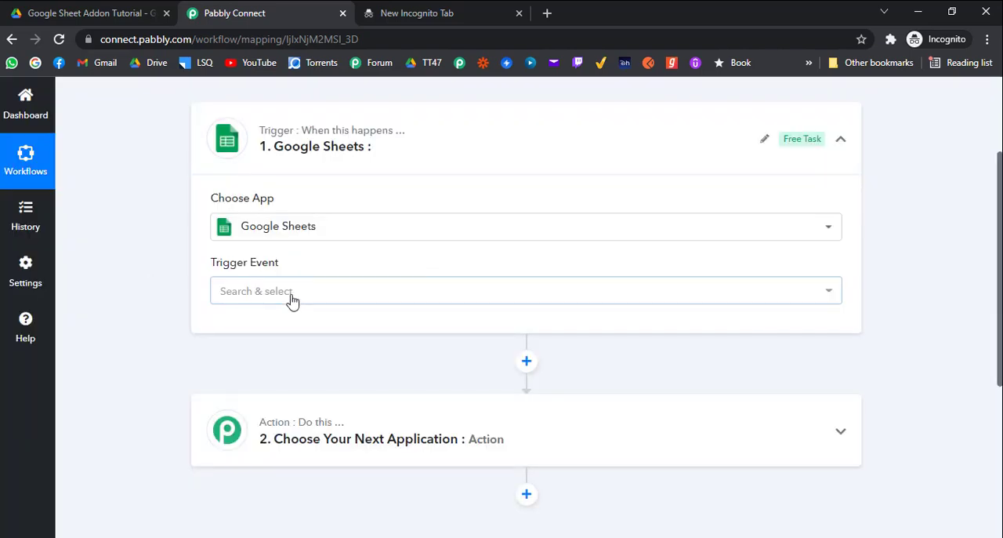
{"action": "left_click", "coordinate": [289, 294]}
{"action": "scroll", "coordinate": [152, 332], "scroll_direction": "down", "scroll_amount": 1}
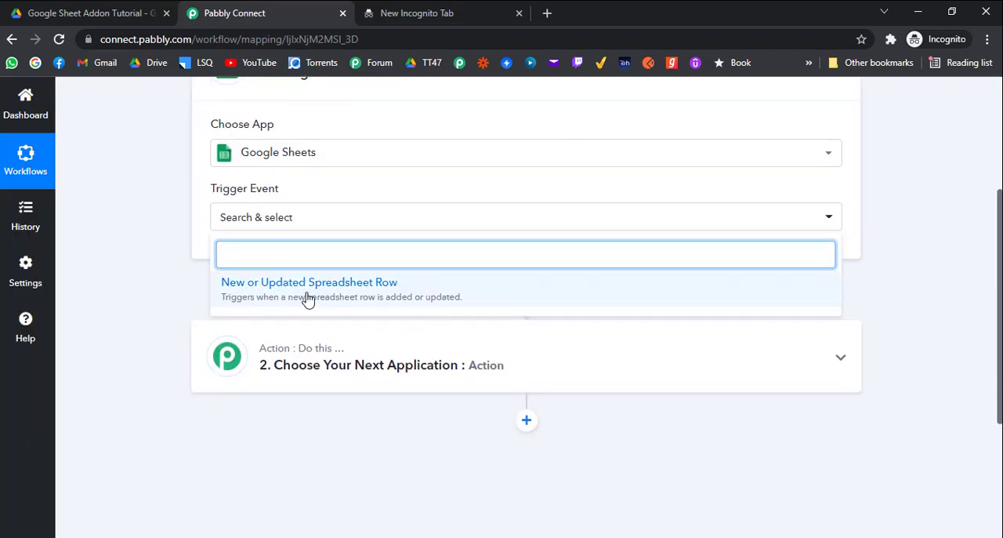
{"action": "left_click", "coordinate": [306, 298]}
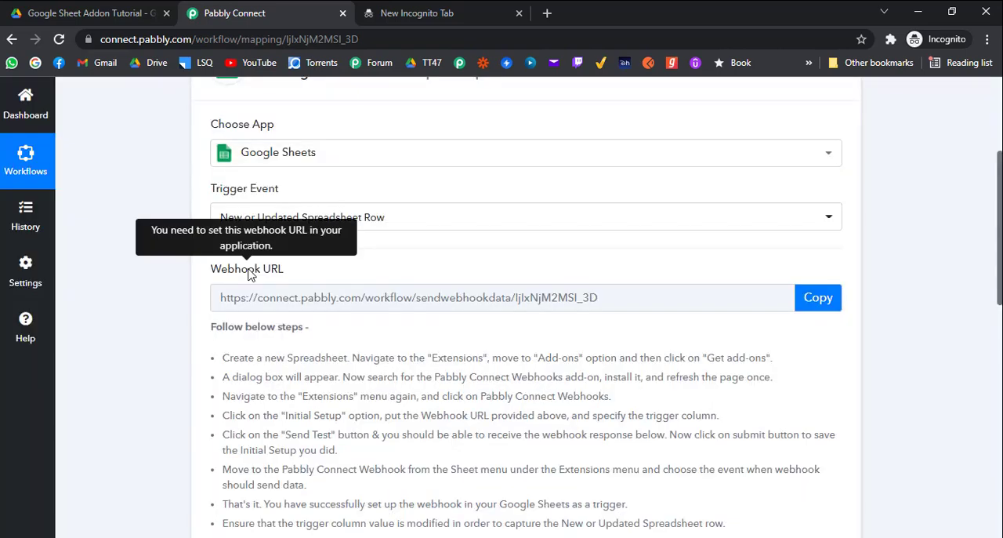
Copy the Google Sheets trigger's webhook URL and review the add-on setup instructions beneath it
{"action": "scroll", "coordinate": [249, 272], "scroll_direction": "down", "scroll_amount": 3}
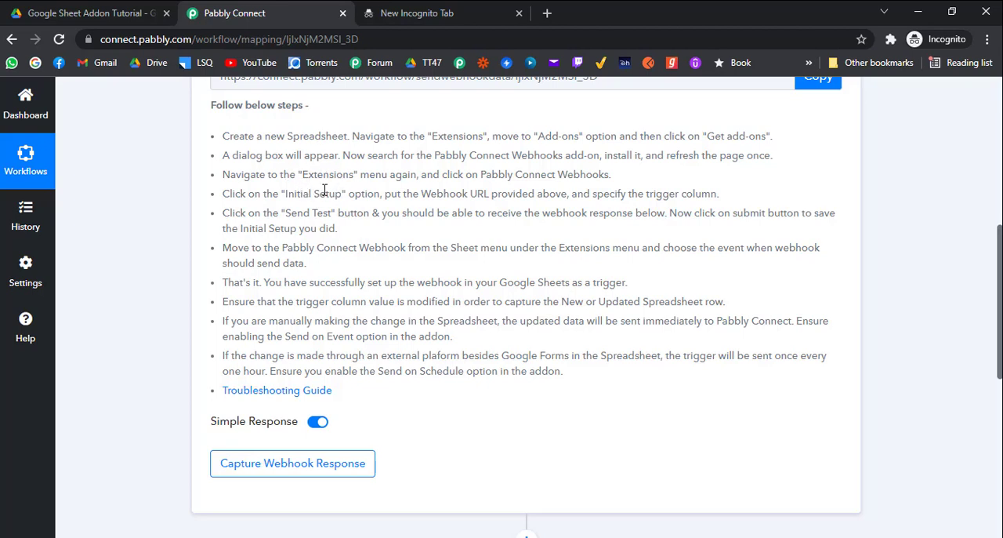
{"action": "scroll", "coordinate": [326, 195], "scroll_direction": "up", "scroll_amount": 1}
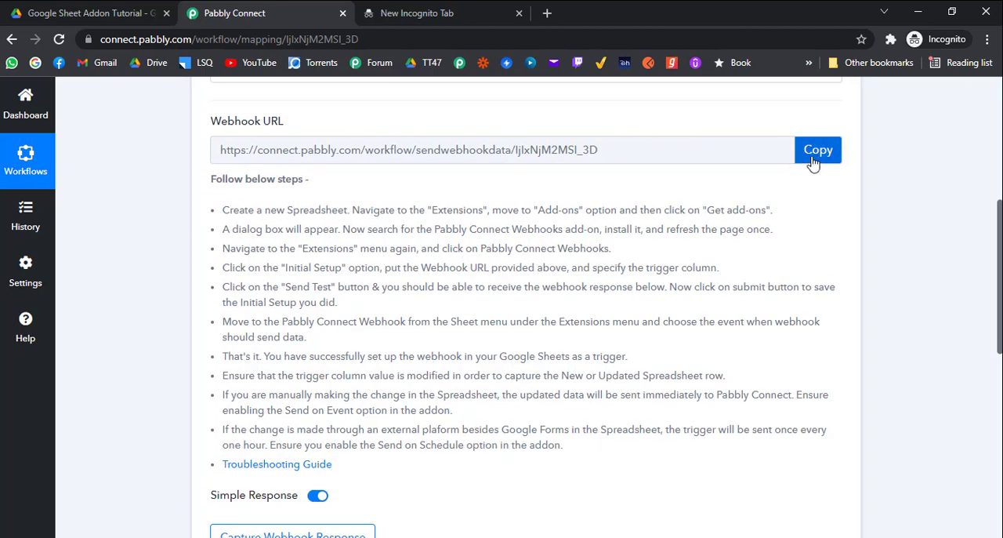
{"action": "left_click", "coordinate": [818, 154]}
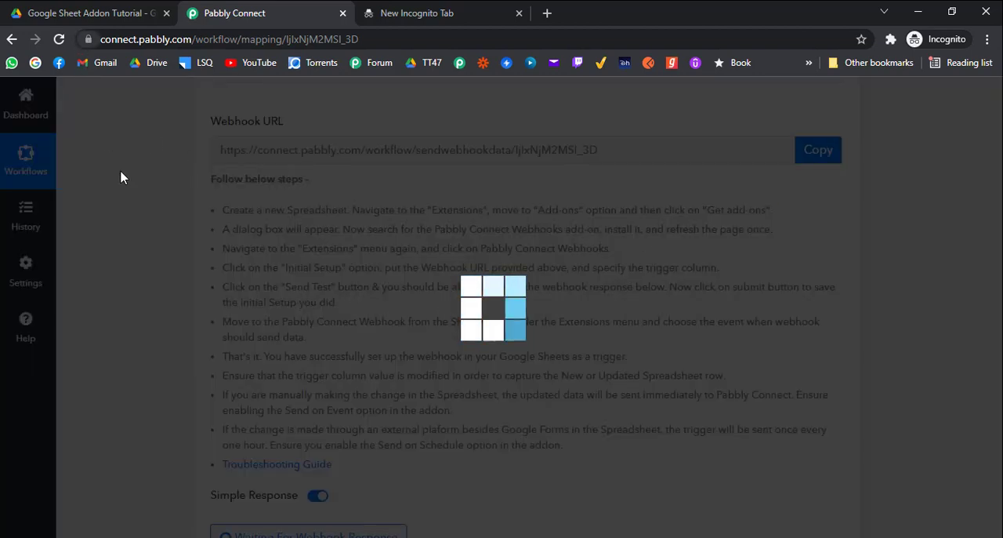
{"action": "scroll", "coordinate": [175, 227], "scroll_direction": "down", "scroll_amount": 1}
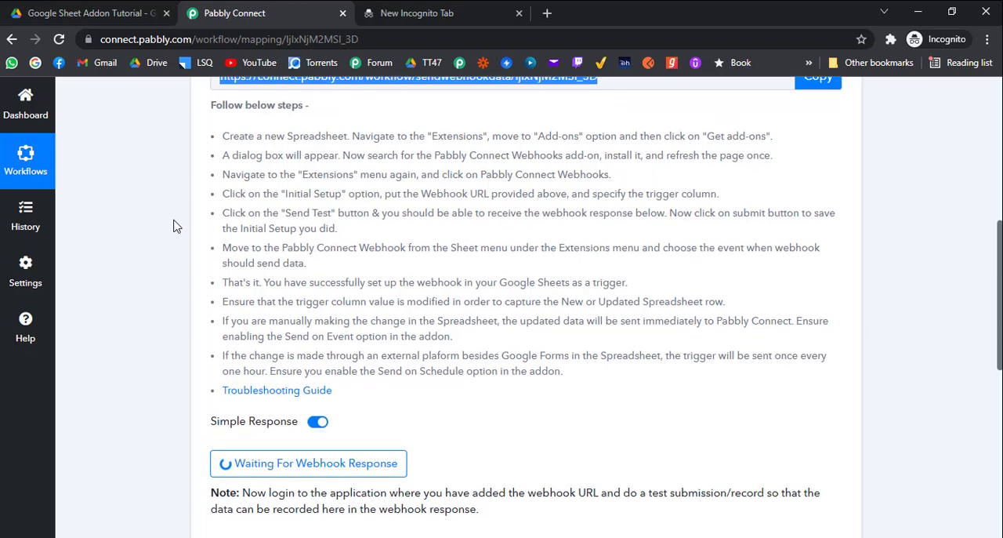
{"action": "scroll", "coordinate": [176, 227], "scroll_direction": "up", "scroll_amount": 1}
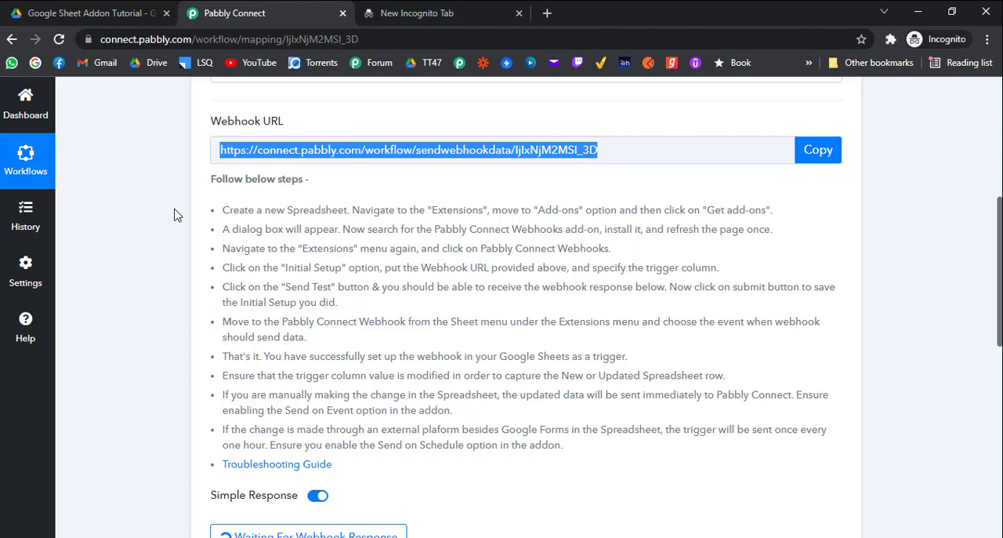
{"action": "scroll", "coordinate": [177, 215], "scroll_direction": "down", "scroll_amount": 4}
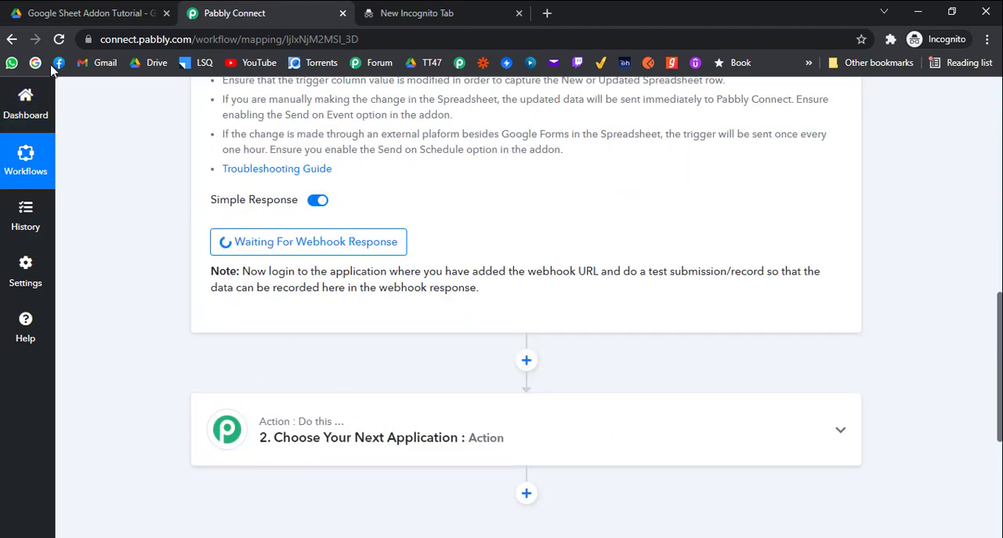
Switch to Google Drive and create a new Google Sheets spreadsheet in the Google Sheet Addon Tutorial folder
{"action": "left_click", "coordinate": [80, 14]}
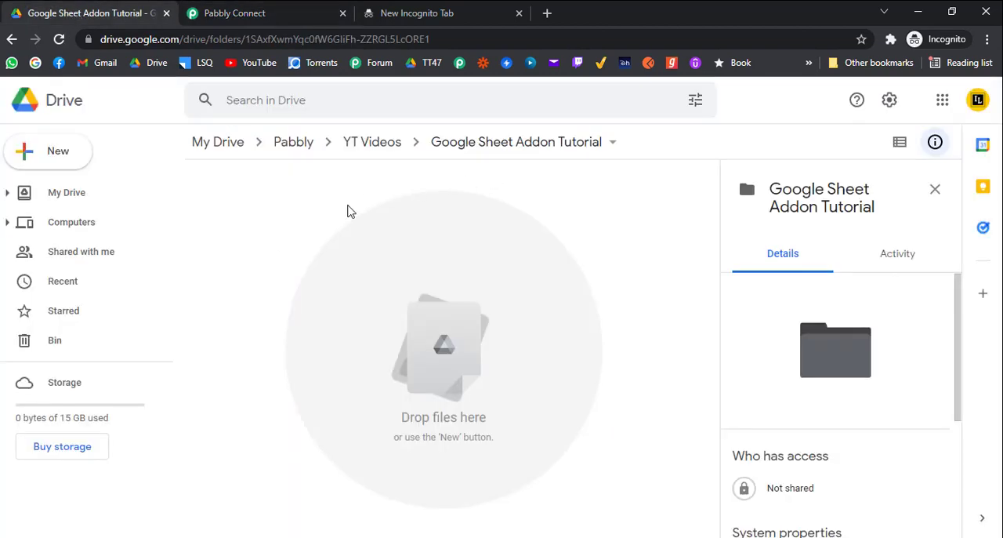
{"action": "left_click", "coordinate": [79, 161]}
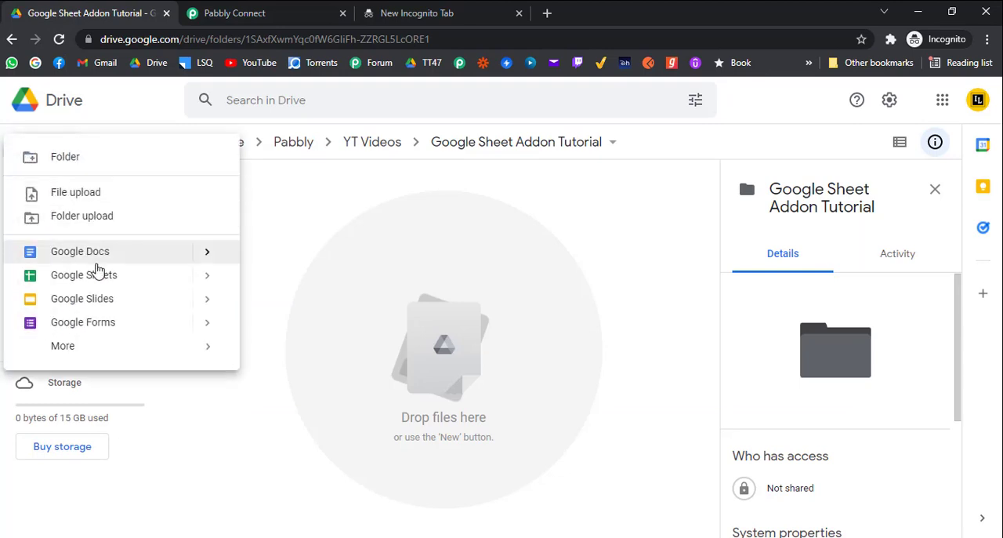
{"action": "left_click", "coordinate": [113, 276]}
Copy the Drive folder's name and use it to rename the new spreadsheet as Google Sheet Addon Tutorial
{"action": "left_click", "coordinate": [97, 15]}
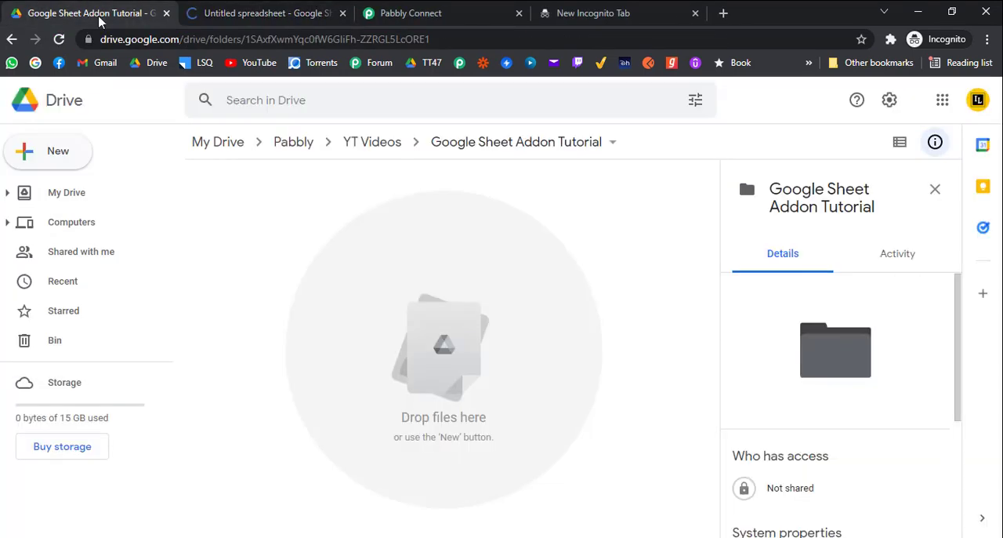
{"action": "left_click", "coordinate": [473, 142]}
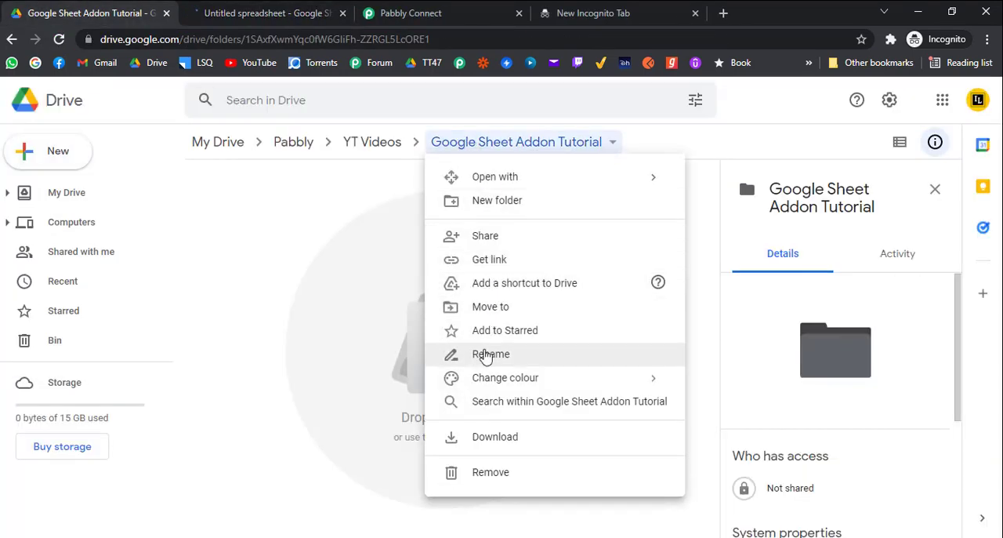
{"action": "left_click", "coordinate": [487, 354]}
{"action": "left_click", "coordinate": [592, 342]}
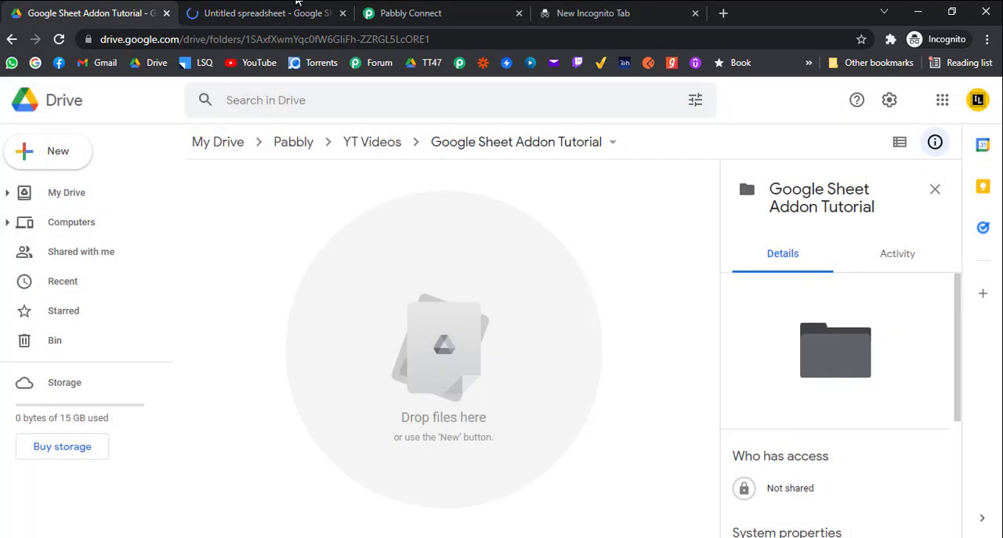
{"action": "key", "text": "ctrl+Tab"}
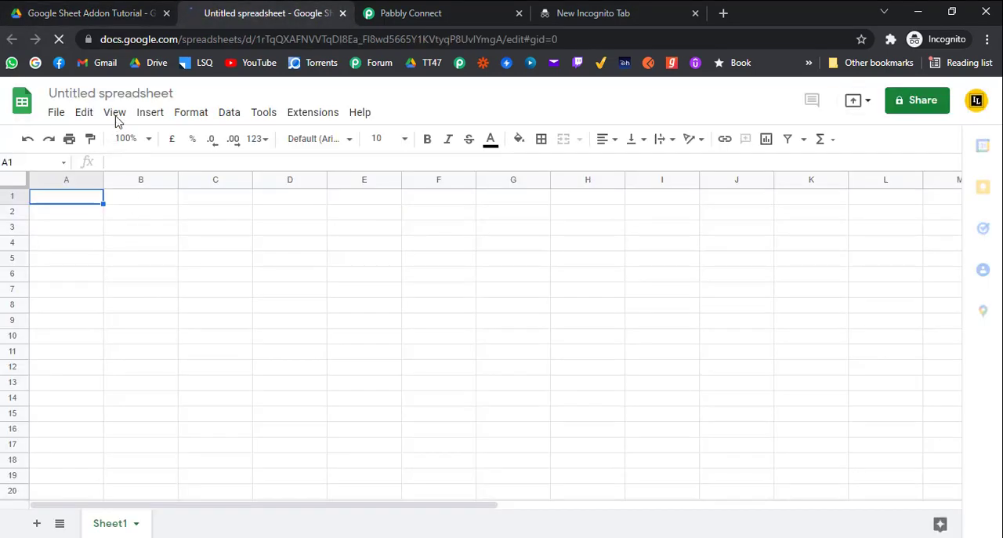
{"action": "left_click", "coordinate": [123, 92]}
{"action": "double_click", "coordinate": [123, 91]}
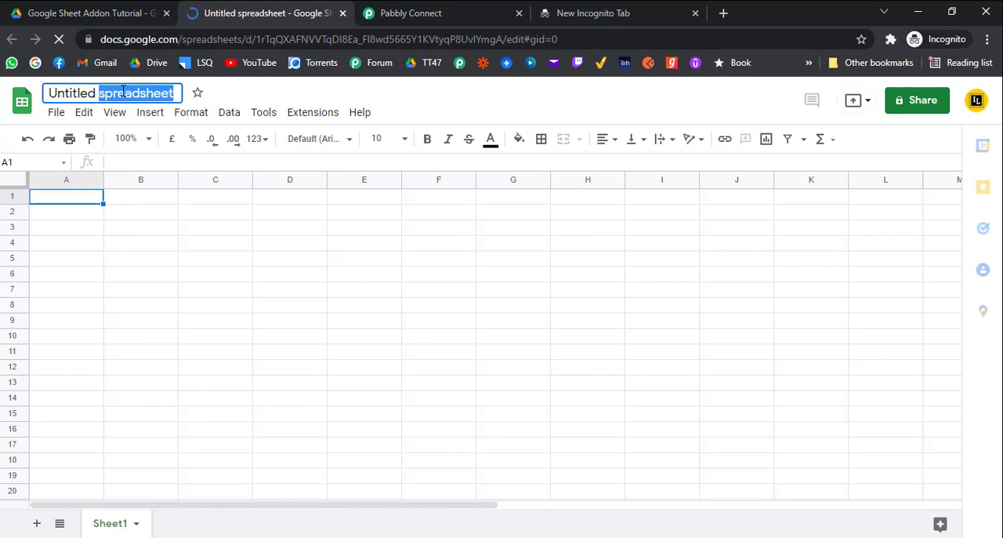
{"action": "triple_click", "coordinate": [123, 91]}
{"action": "key", "text": "ctrl+v"}
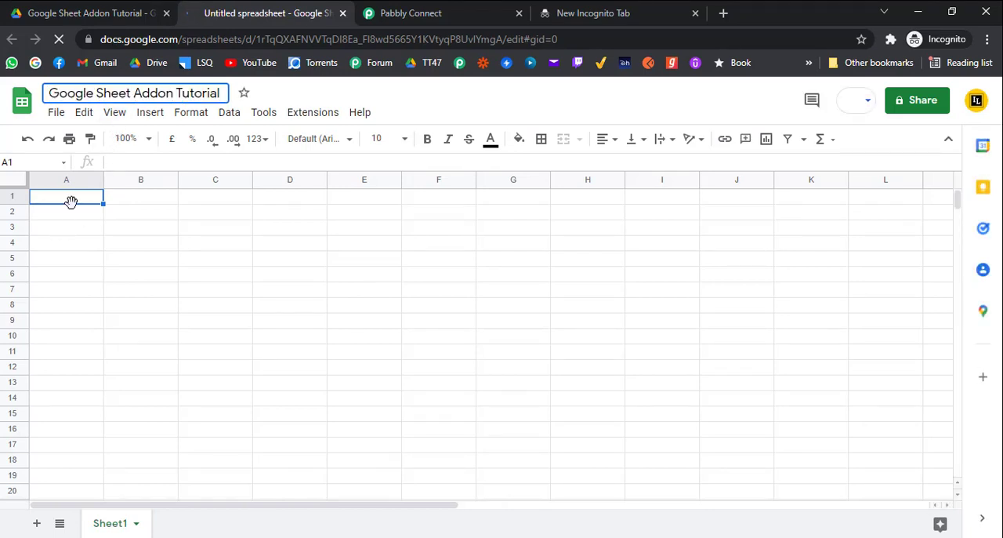
{"action": "left_click", "coordinate": [74, 203]}
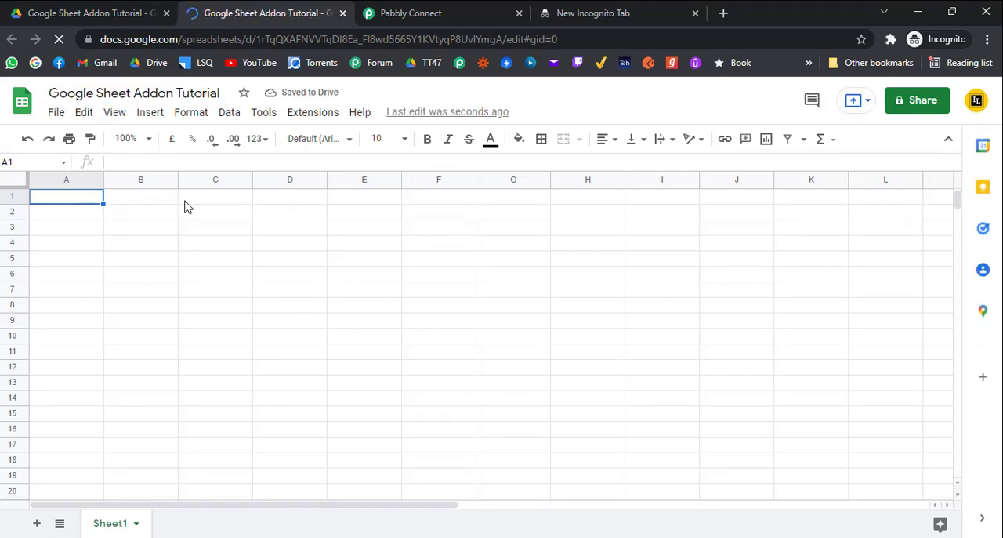
Search the spreadsheet's add-on marketplace for "pabbly" and open the Pabbly Connect Webhooks listing
{"action": "left_click", "coordinate": [309, 116]}
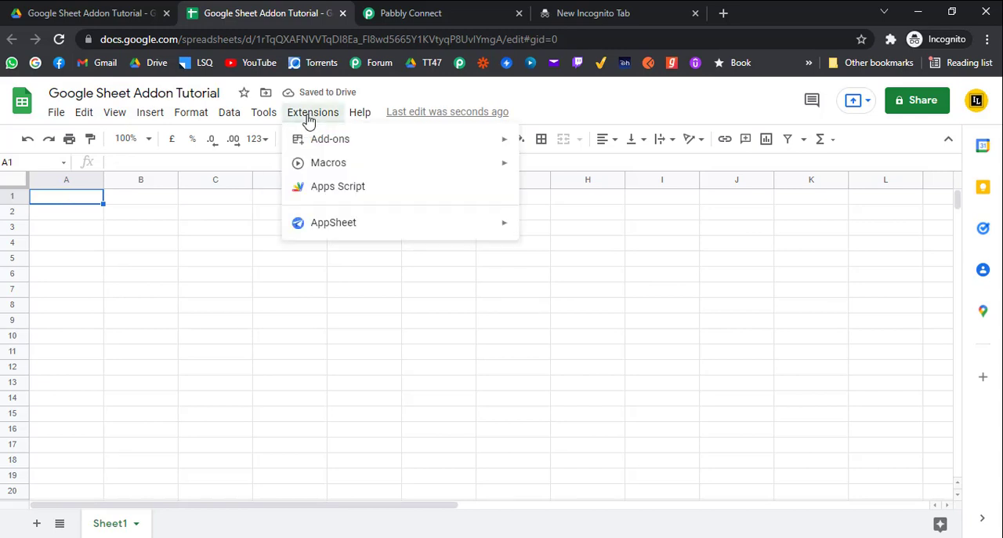
{"action": "mouse_move", "coordinate": [339, 140]}
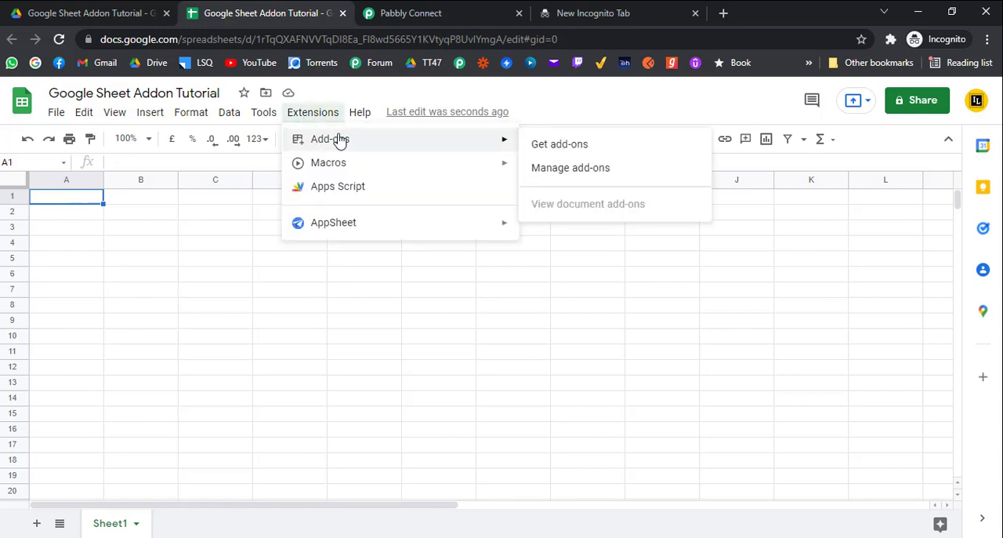
{"action": "left_click", "coordinate": [586, 149]}
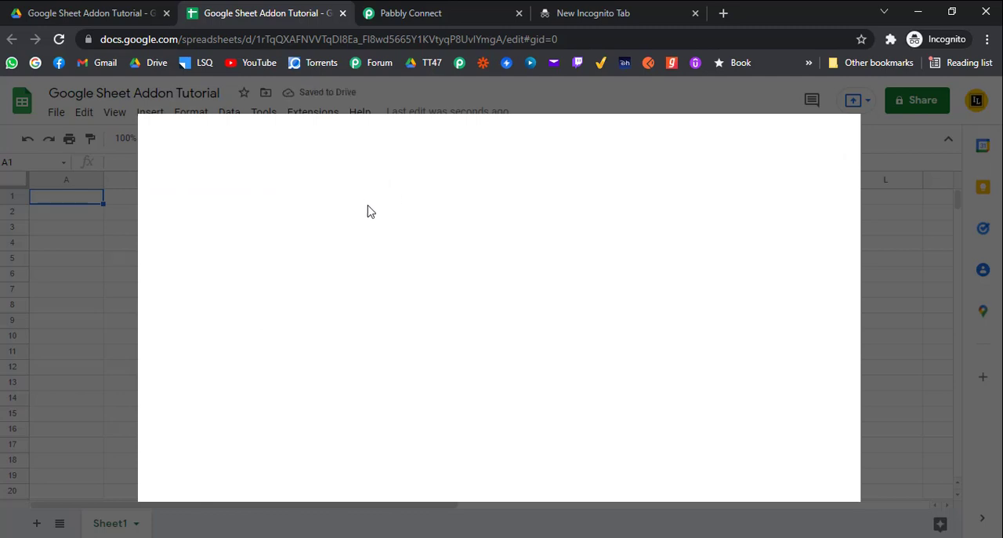
{"action": "left_click", "coordinate": [509, 141]}
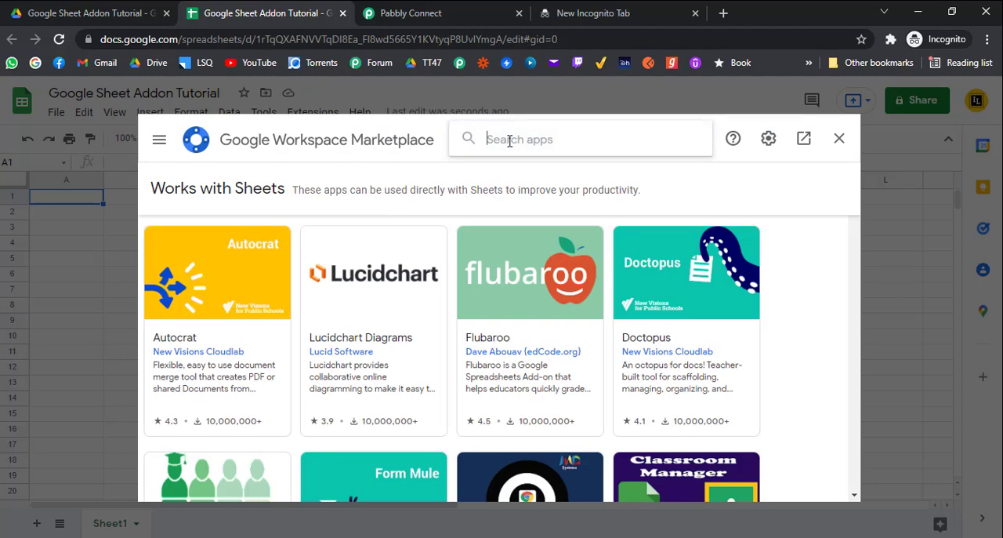
{"action": "type", "text": "pabbly"}
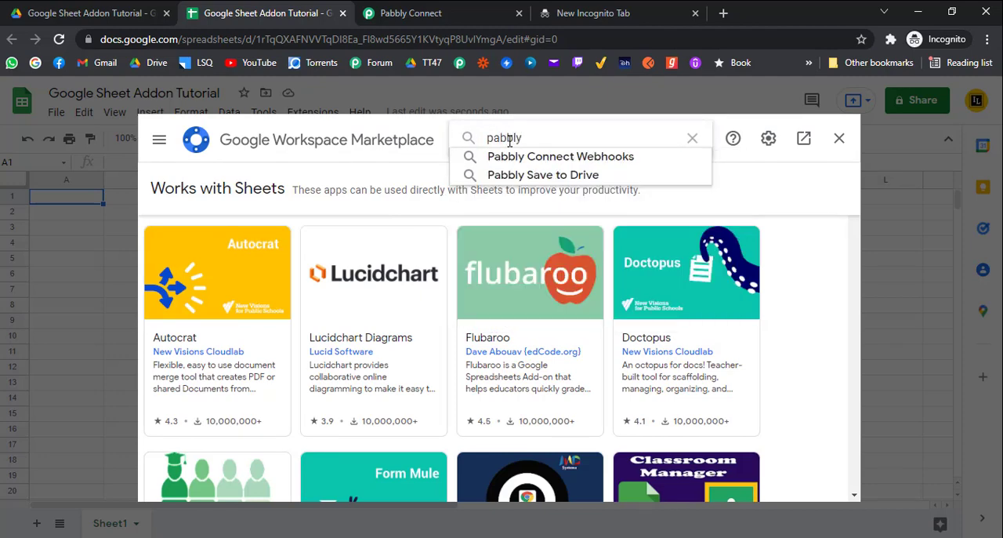
{"action": "left_click", "coordinate": [552, 158]}
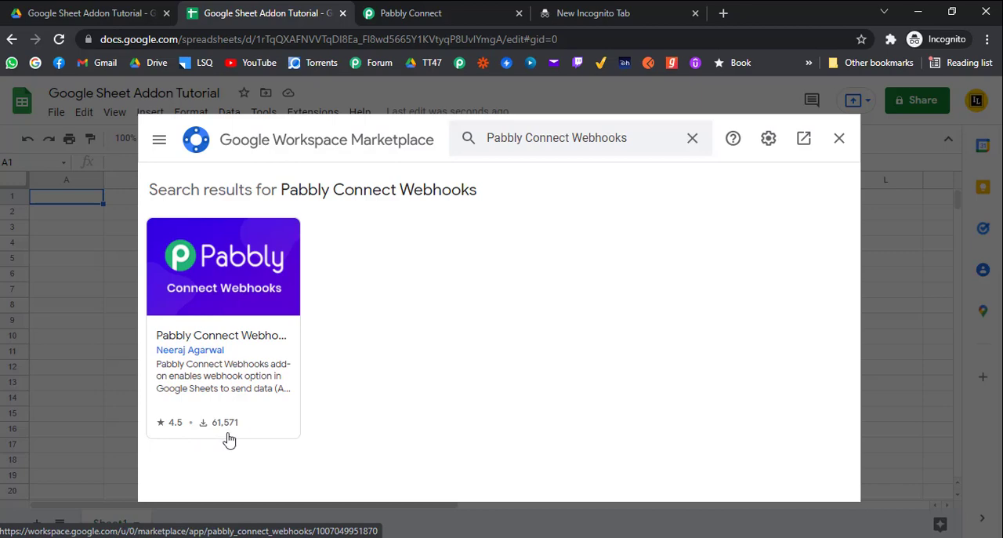
{"action": "left_click", "coordinate": [243, 319]}
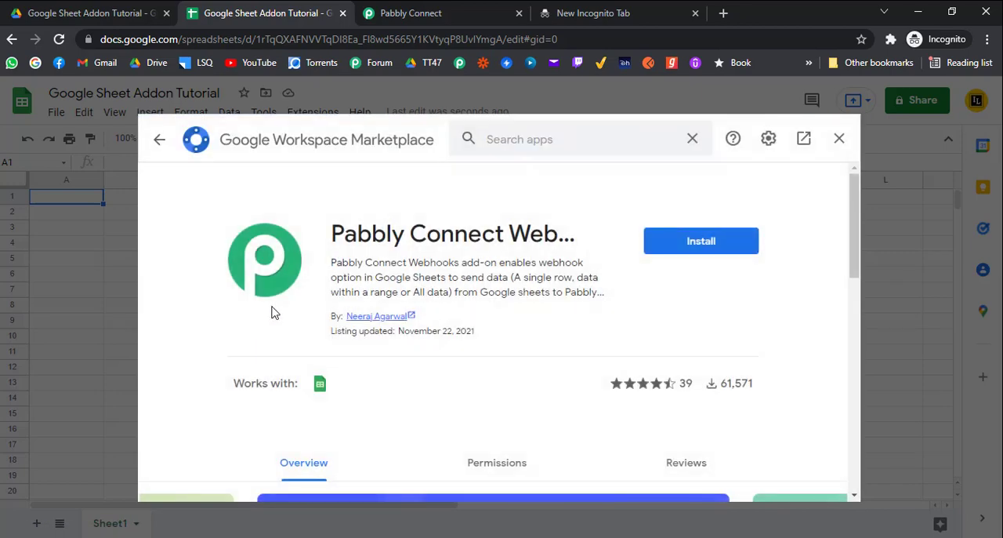
Install the Pabbly Connect Webhooks add-on, granting it access to the Google account, and close the marketplace
{"action": "left_click", "coordinate": [683, 245]}
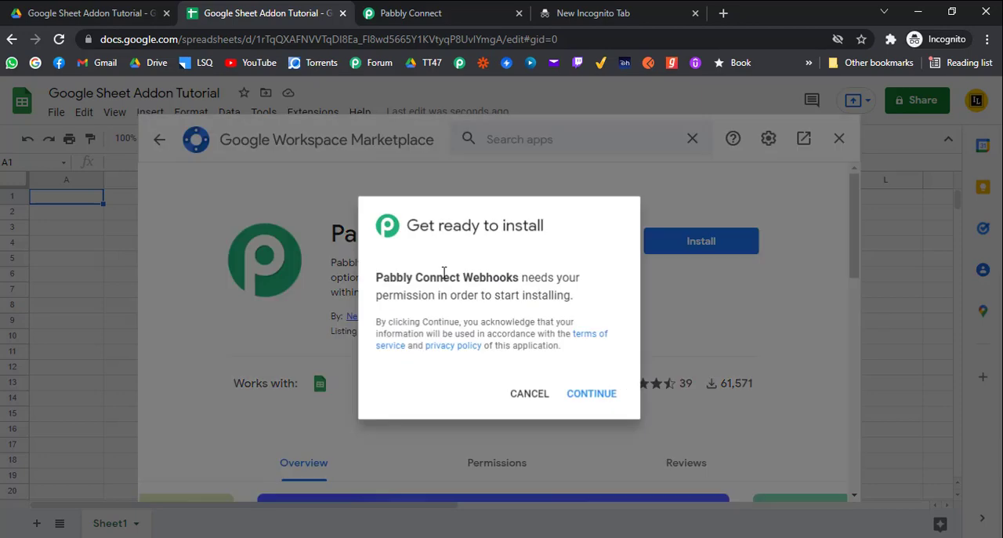
{"action": "left_click", "coordinate": [610, 406]}
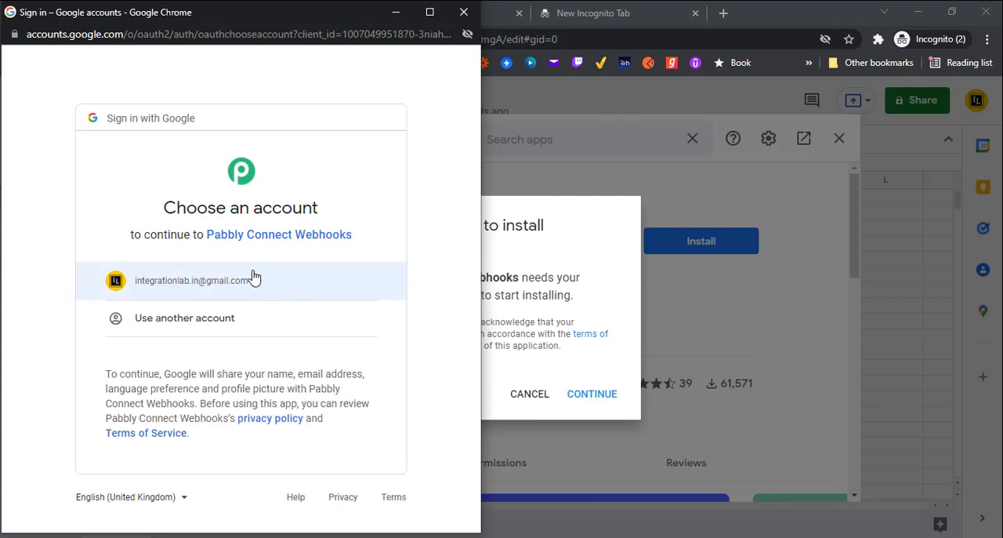
{"action": "left_click", "coordinate": [253, 278]}
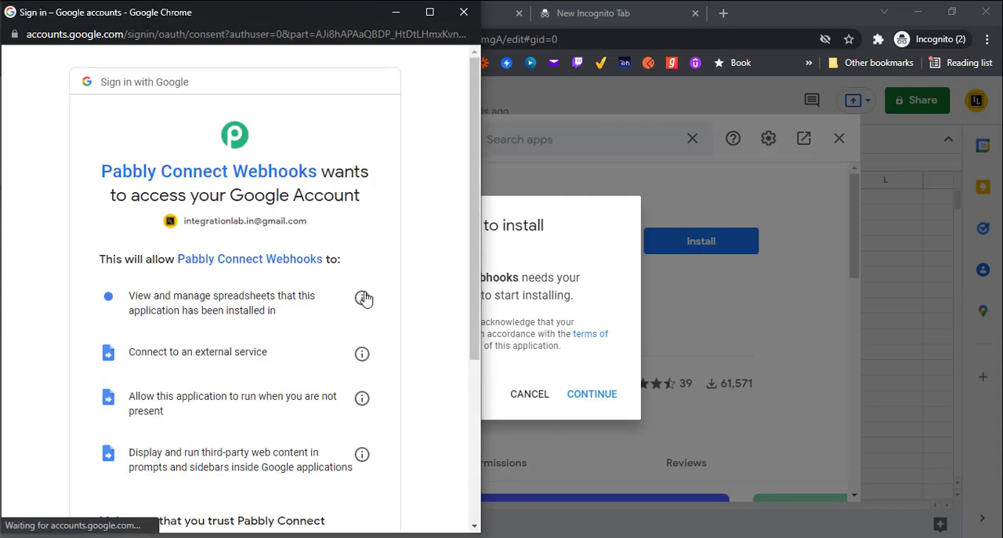
{"action": "scroll", "coordinate": [349, 329], "scroll_direction": "down", "scroll_amount": 3}
{"action": "left_click", "coordinate": [330, 422]}
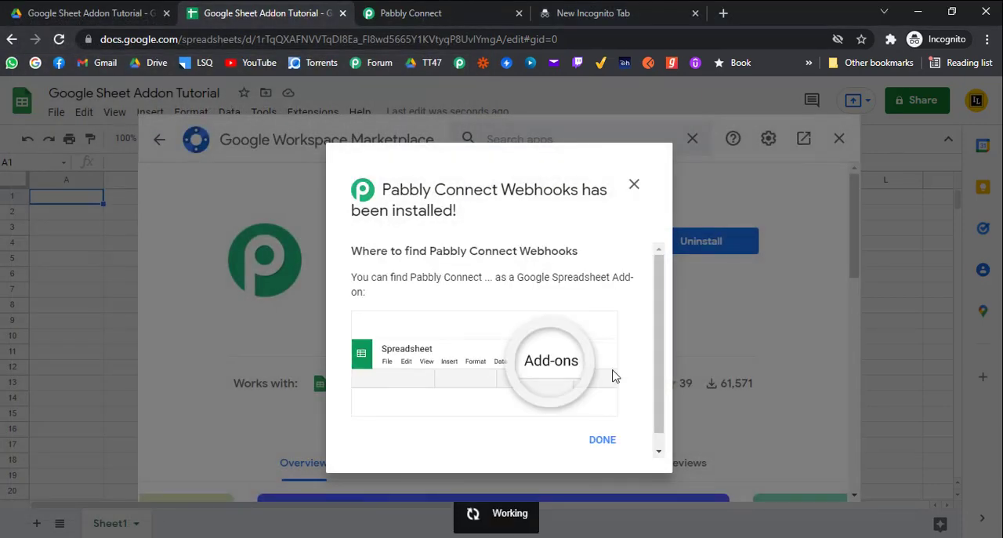
{"action": "left_click", "coordinate": [603, 441]}
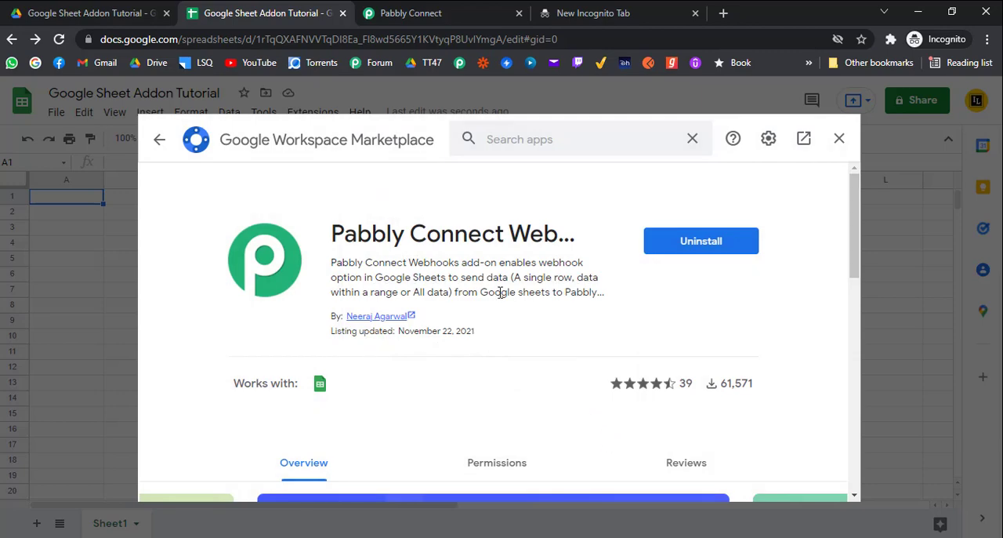
{"action": "scroll", "coordinate": [646, 280], "scroll_direction": "down", "scroll_amount": 1}
{"action": "scroll", "coordinate": [643, 279], "scroll_direction": "down", "scroll_amount": 7}
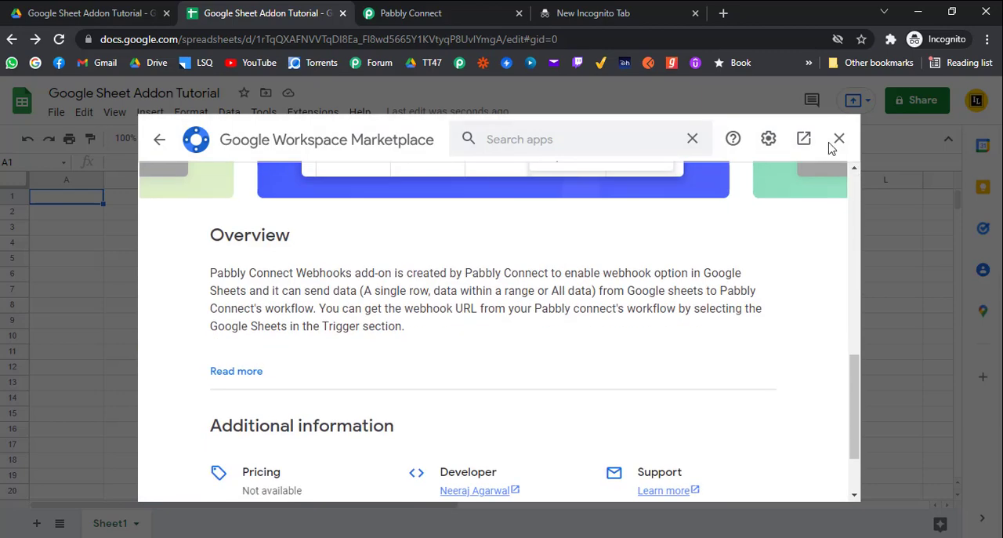
{"action": "left_click", "coordinate": [840, 138]}
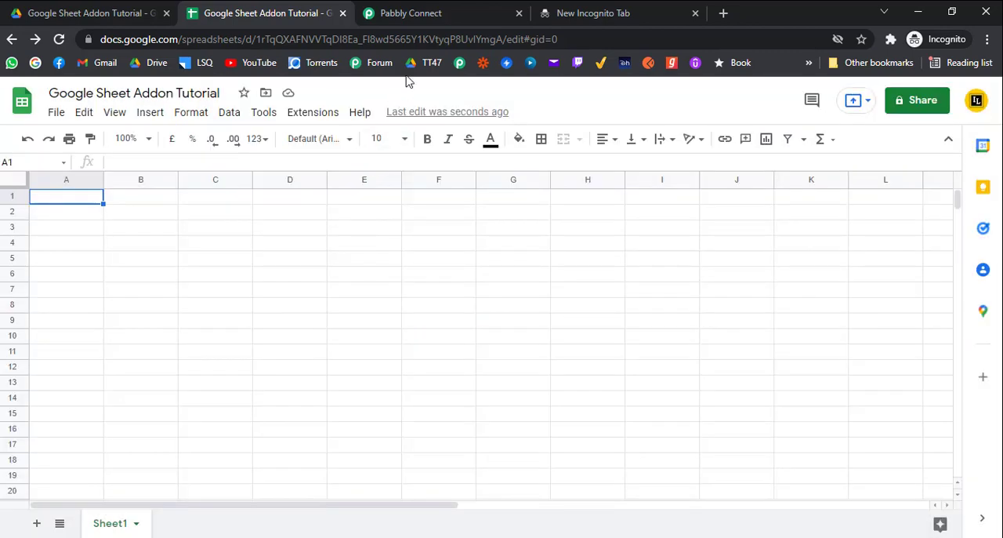
Copy the webhook URL from the Pabbly Connect workflow trigger and return to the Google Sheet Addon Tutorial spreadsheet
{"action": "left_click", "coordinate": [439, 13]}
{"action": "scroll", "coordinate": [639, 254], "scroll_direction": "up", "scroll_amount": 4}
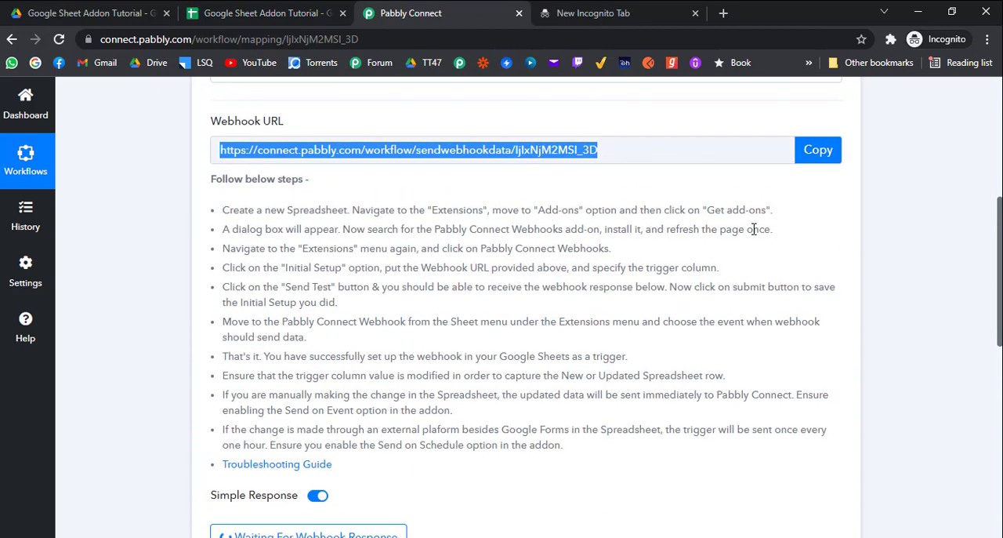
{"action": "left_click", "coordinate": [812, 149]}
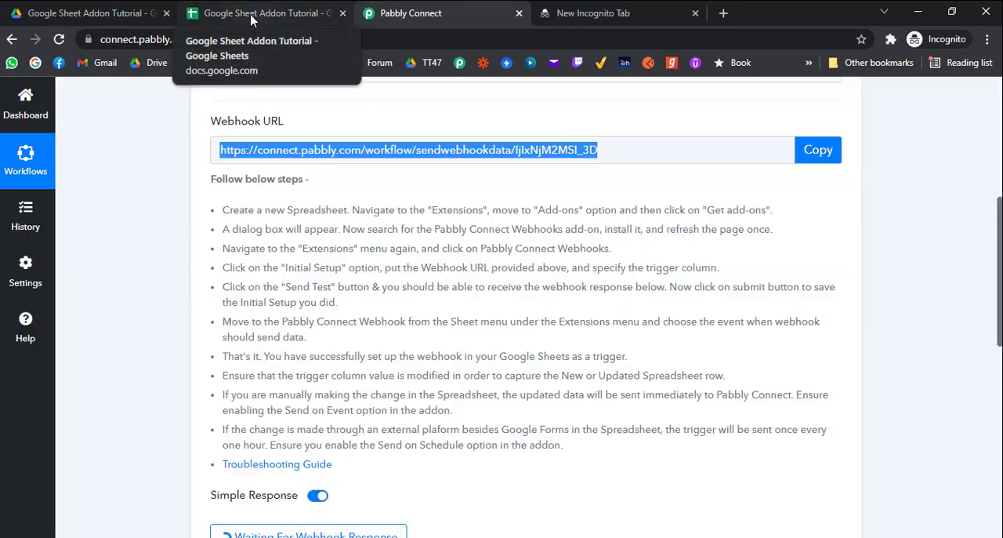
{"action": "left_click", "coordinate": [261, 13]}
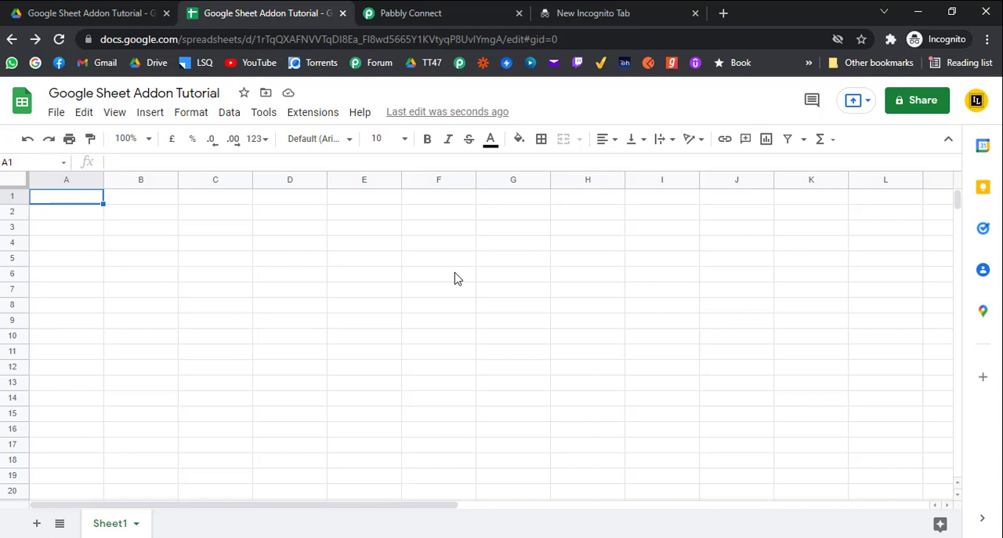
Enter the column headers Name, Email, Phone, Marks and Status in cells A1 to E1
{"action": "type", "text": "e"}
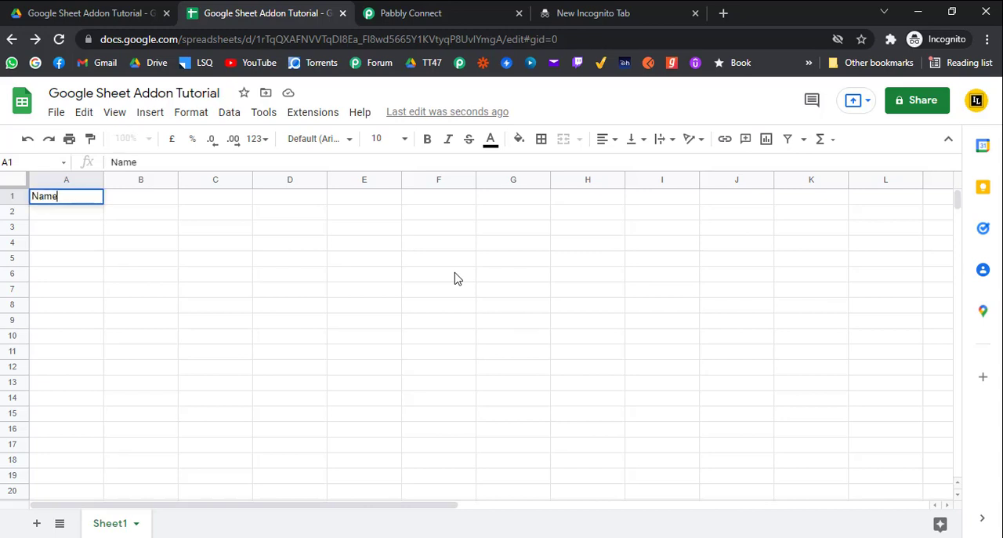
{"action": "key", "text": "Tab"}
{"action": "type", "text": "Email"}
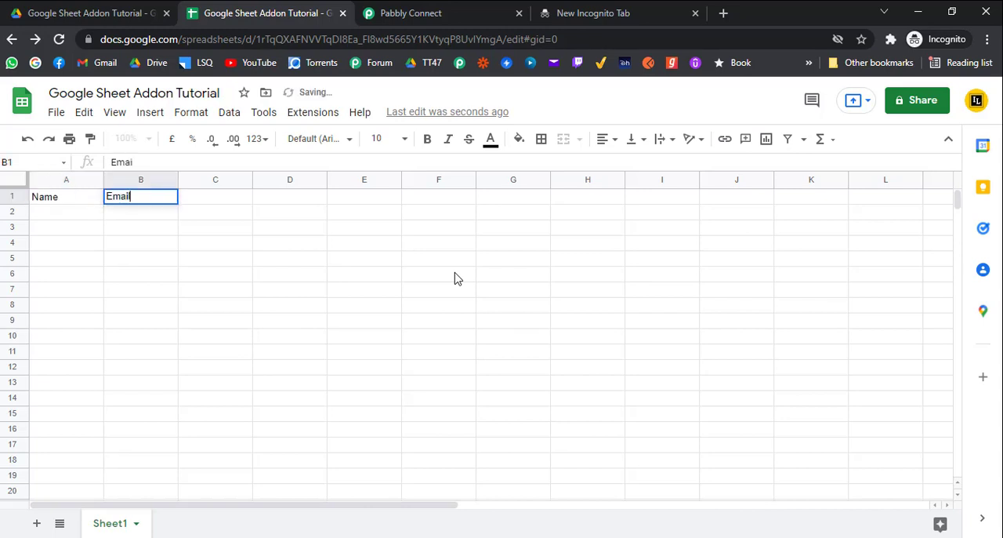
{"action": "key", "text": "Tab"}
{"action": "type", "text": "Phone"}
{"action": "key", "text": "Tab"}
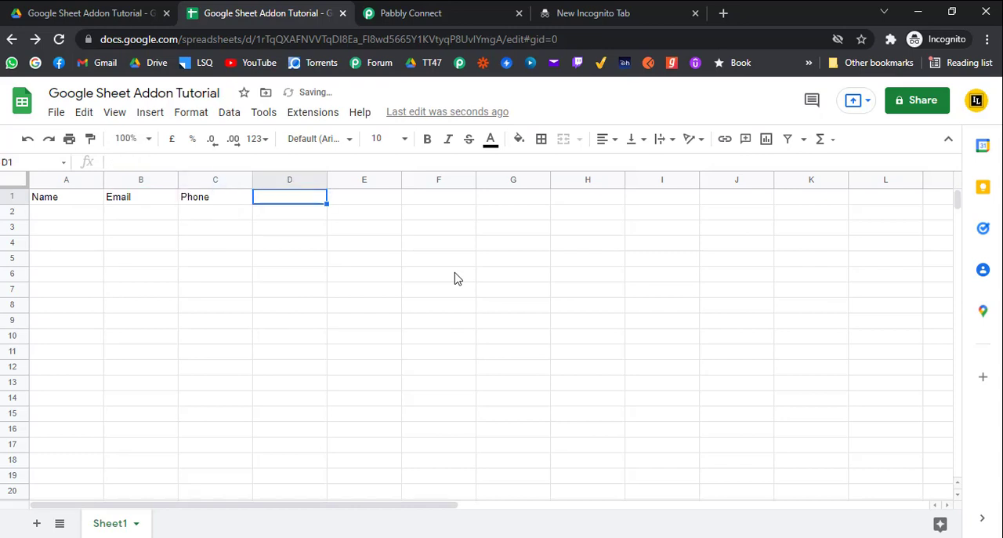
{"action": "type", "text": "Marks"}
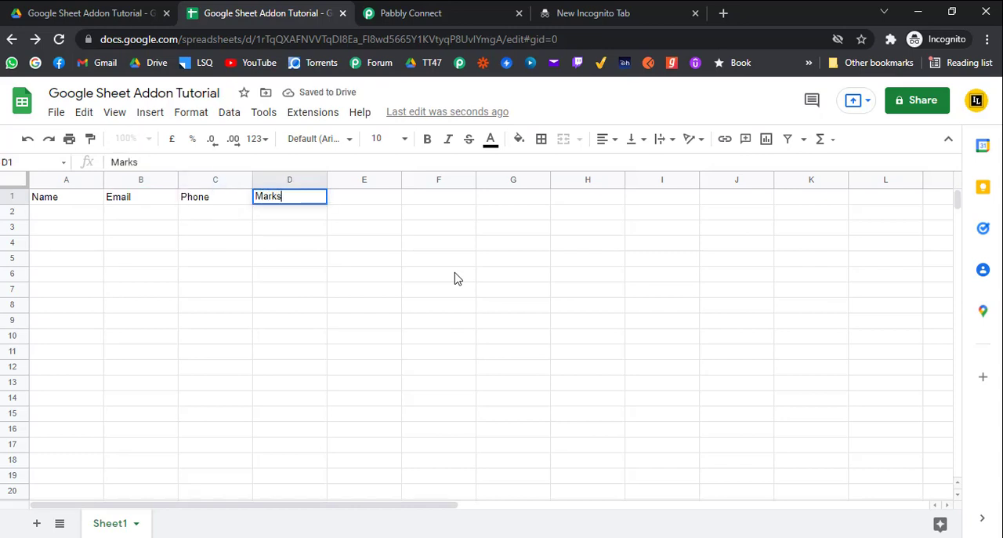
{"action": "key", "text": "Tab"}
{"action": "type", "text": "Status"}
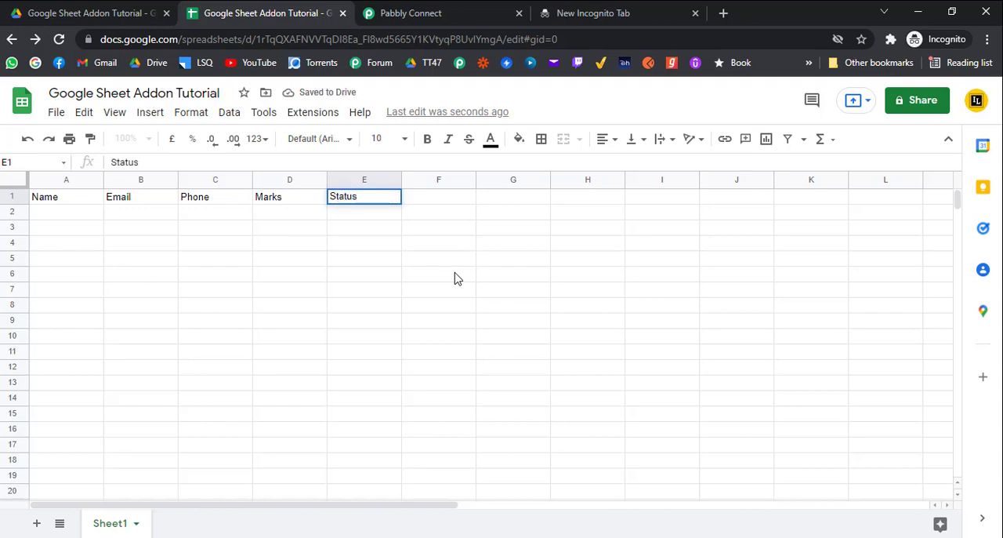
{"action": "key", "text": "Return"}
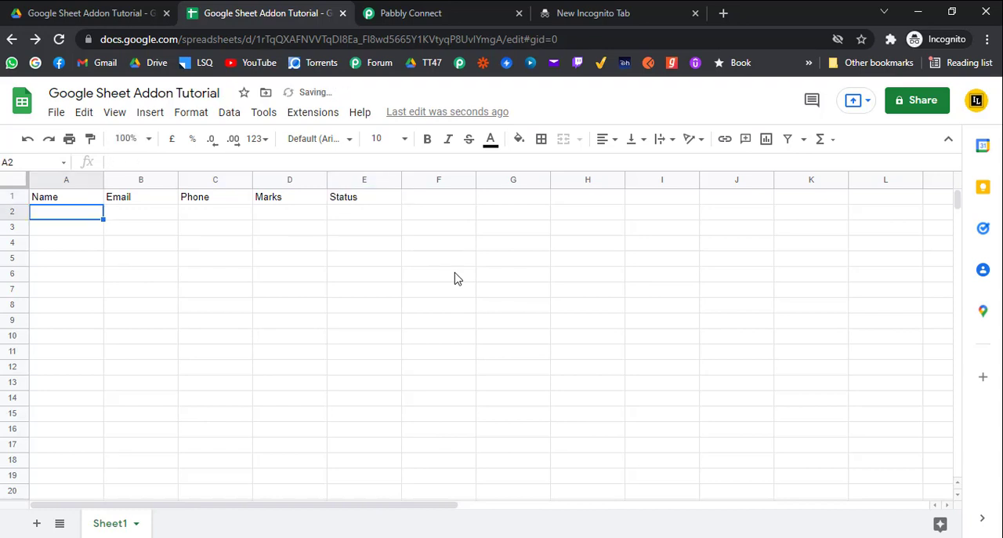
Extend the header in E1 to Status of Admission and widen column E to fit the text
{"action": "double_click", "coordinate": [366, 196]}
{"action": "type", "text": "of Admission"}
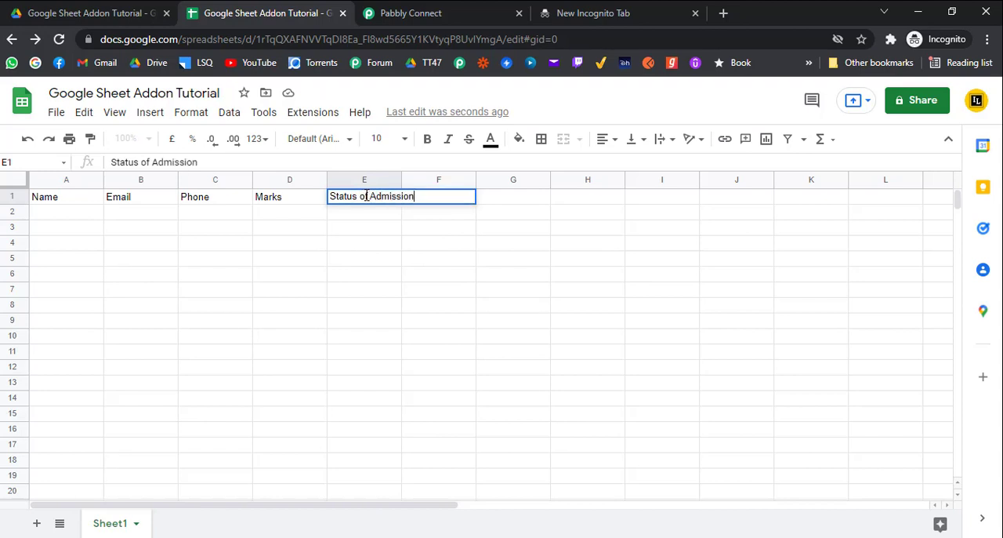
{"action": "key", "text": "Return"}
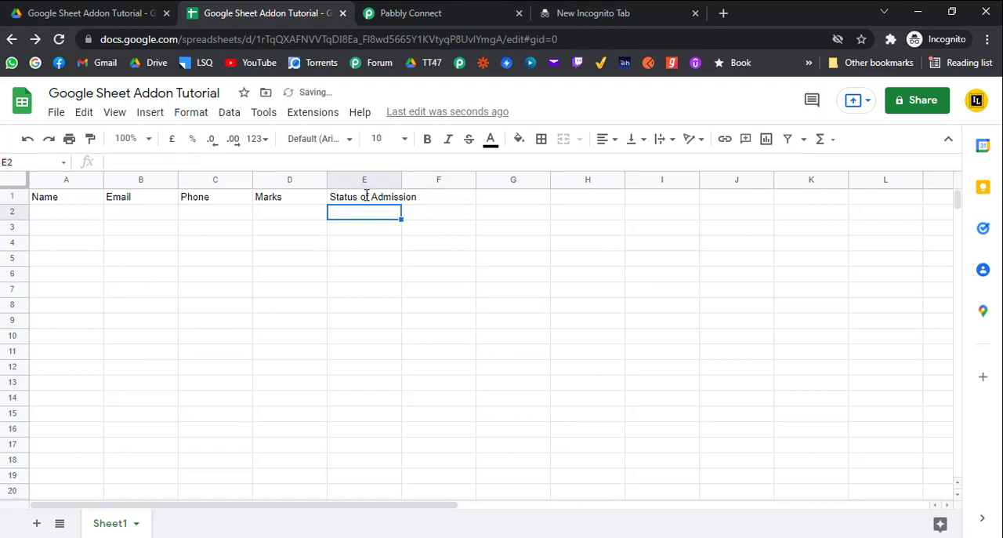
{"action": "left_click_drag", "start_coordinate": [401, 181], "coordinate": [419, 180]}
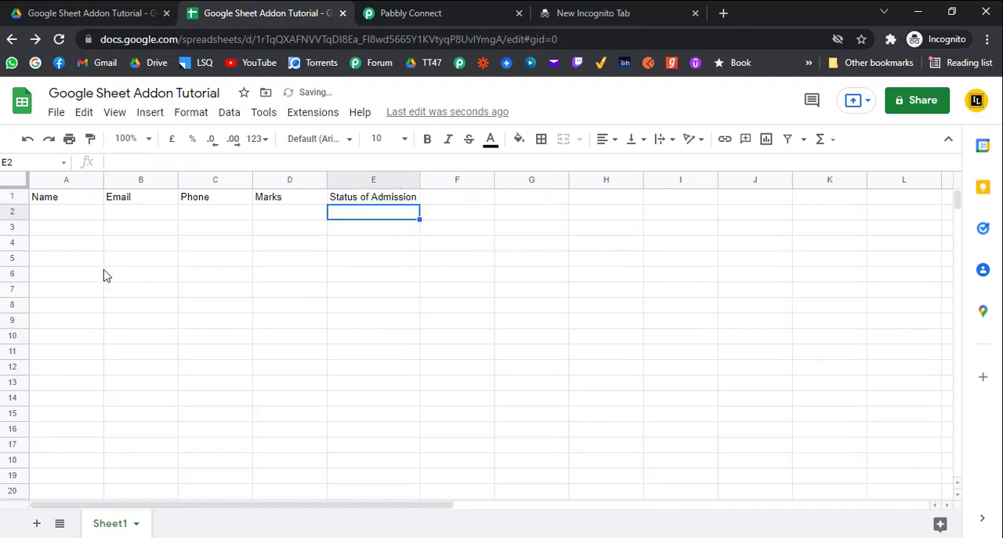
Check the options offered by the Pabbly Connect Webhooks add-on and reload the spreadsheet page
{"action": "left_click", "coordinate": [314, 113]}
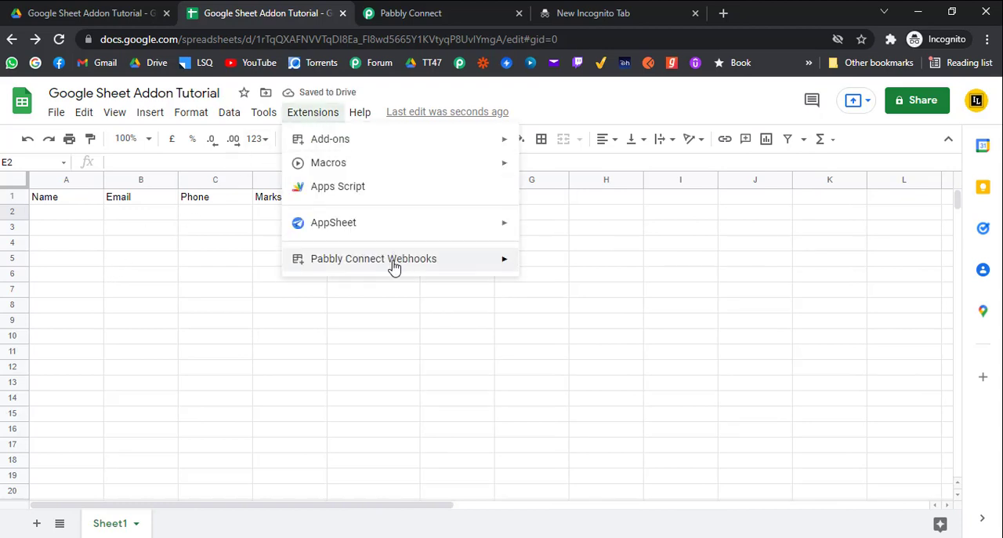
{"action": "mouse_move", "coordinate": [381, 264]}
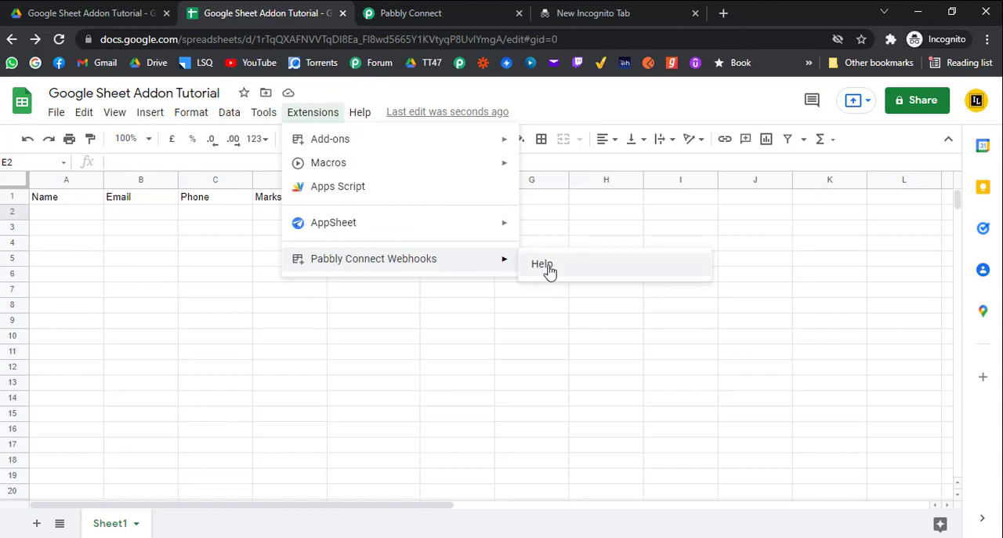
{"action": "left_click", "coordinate": [60, 40]}
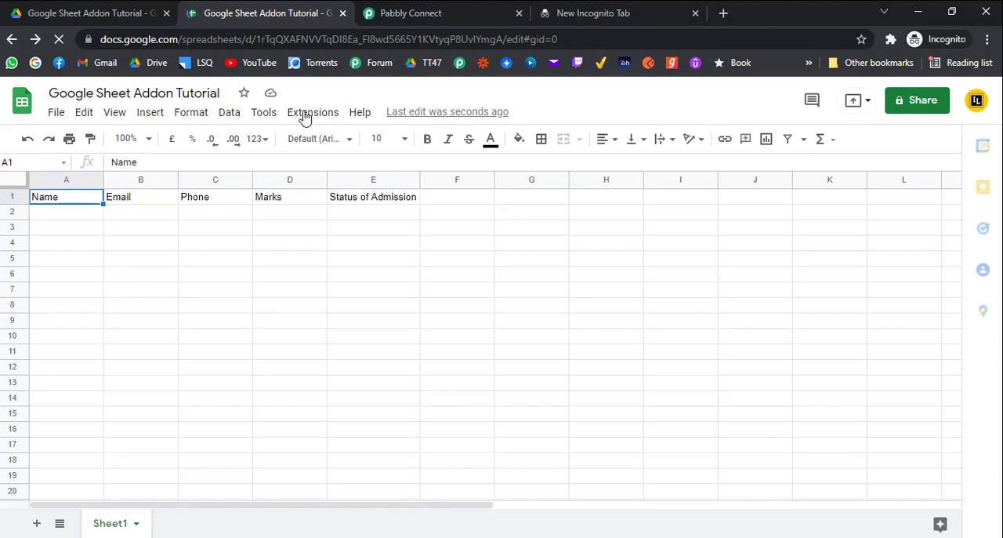
Try to send a test from the Pabbly Connect Webhooks initial setup using the copied webhook URL and trigger column E, and close the dialog
{"action": "left_click", "coordinate": [305, 116]}
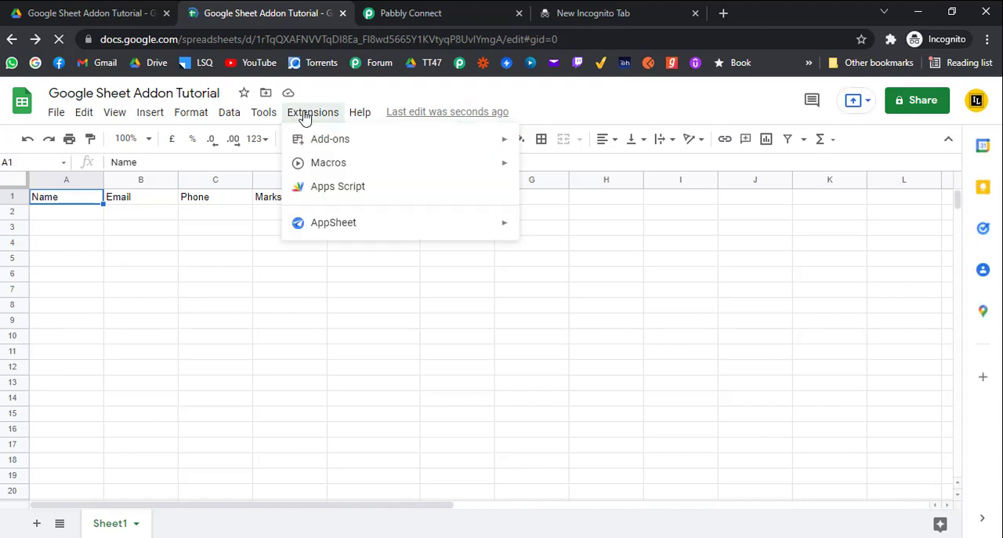
{"action": "mouse_move", "coordinate": [492, 268]}
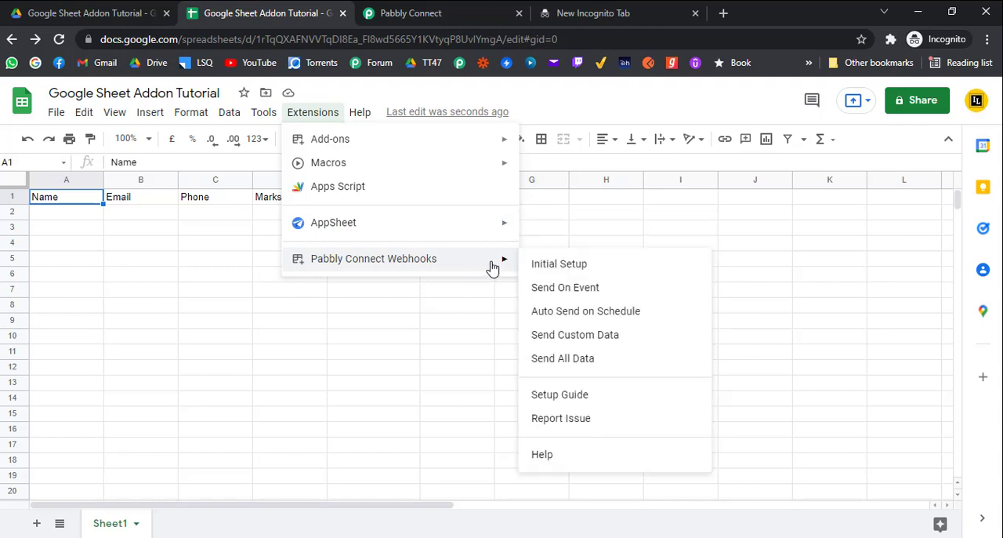
{"action": "left_click", "coordinate": [562, 266]}
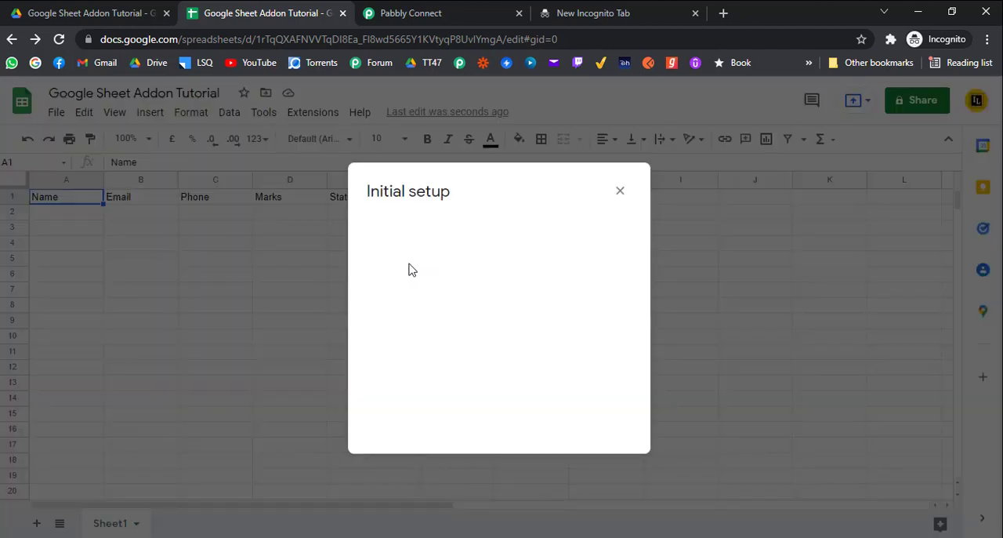
{"action": "left_click", "coordinate": [416, 246]}
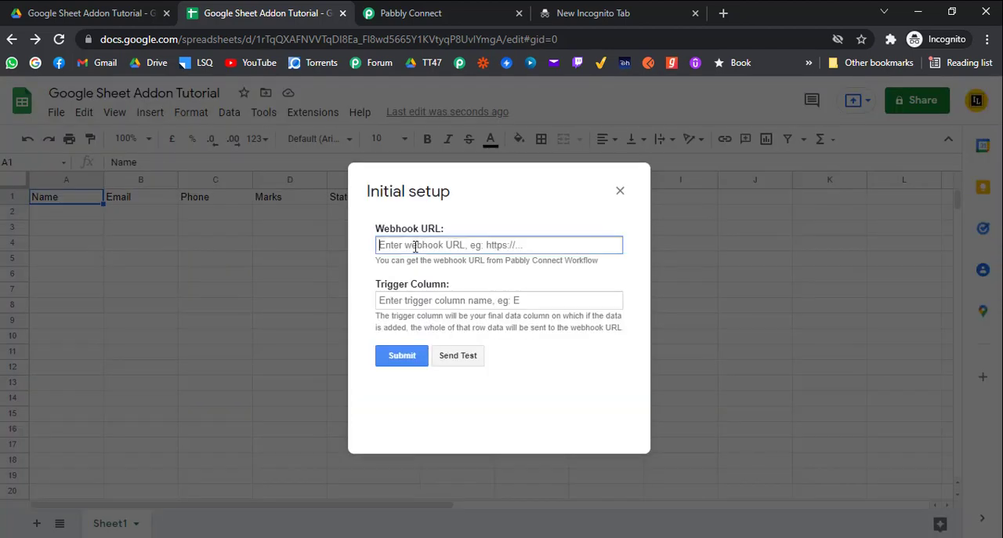
{"action": "key", "text": "ctrl+v"}
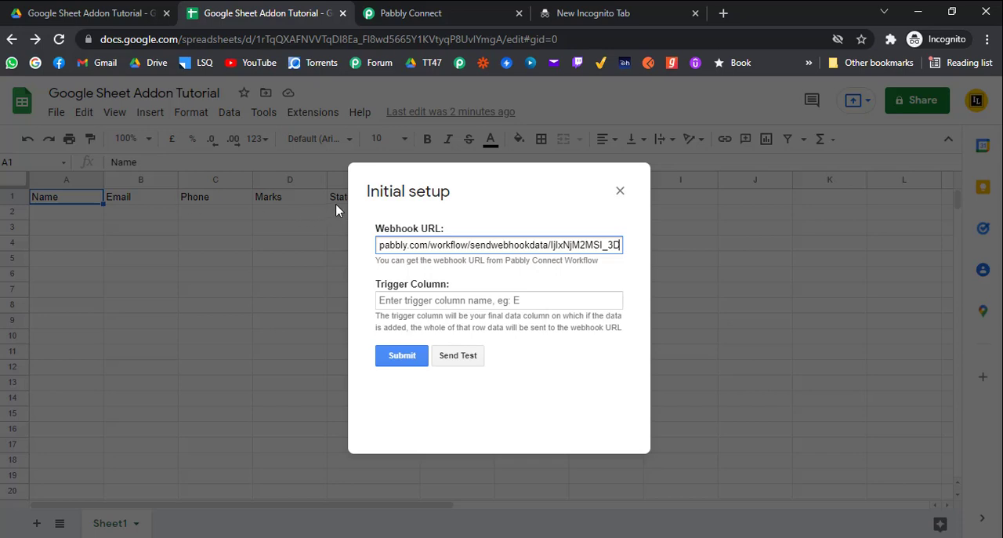
{"action": "left_click", "coordinate": [390, 300]}
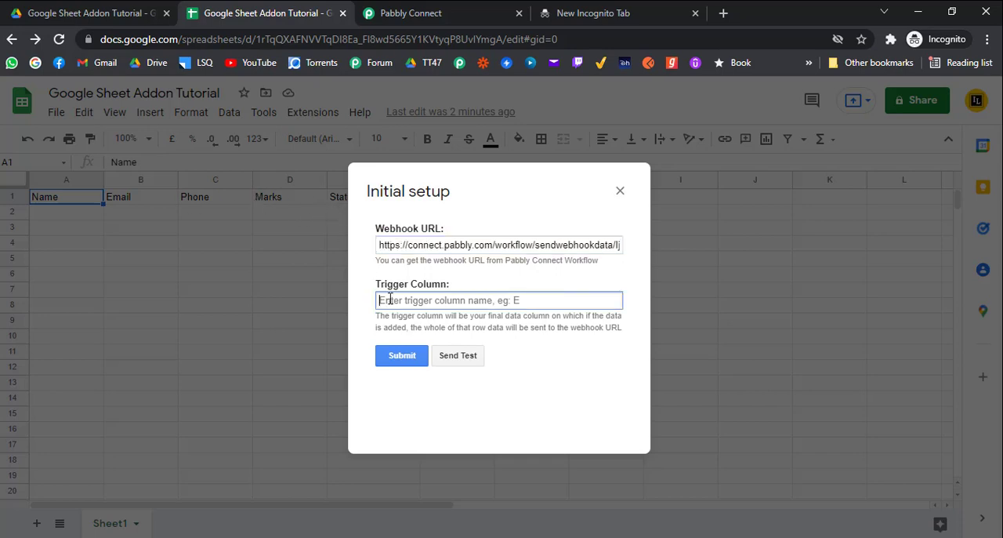
{"action": "type", "text": "E"}
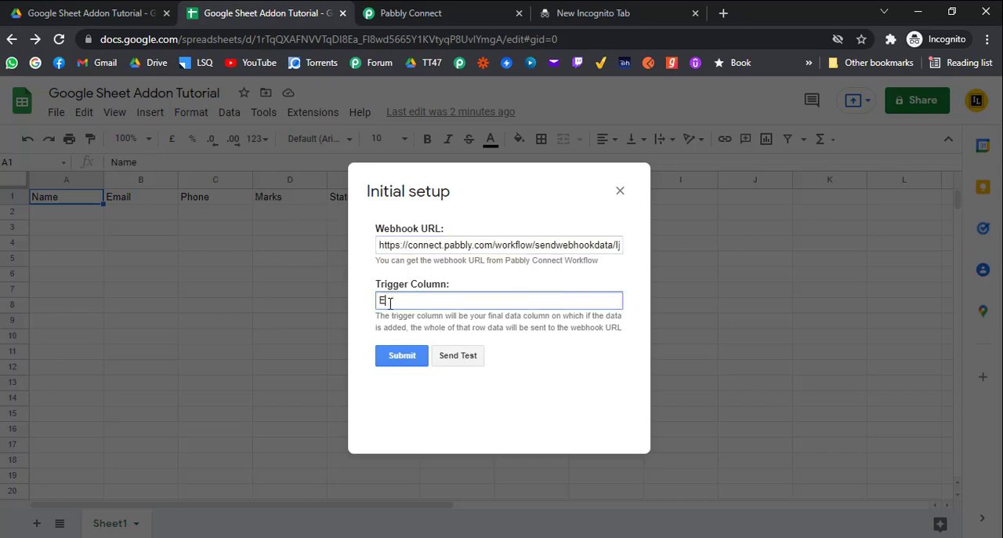
{"action": "left_click", "coordinate": [458, 356]}
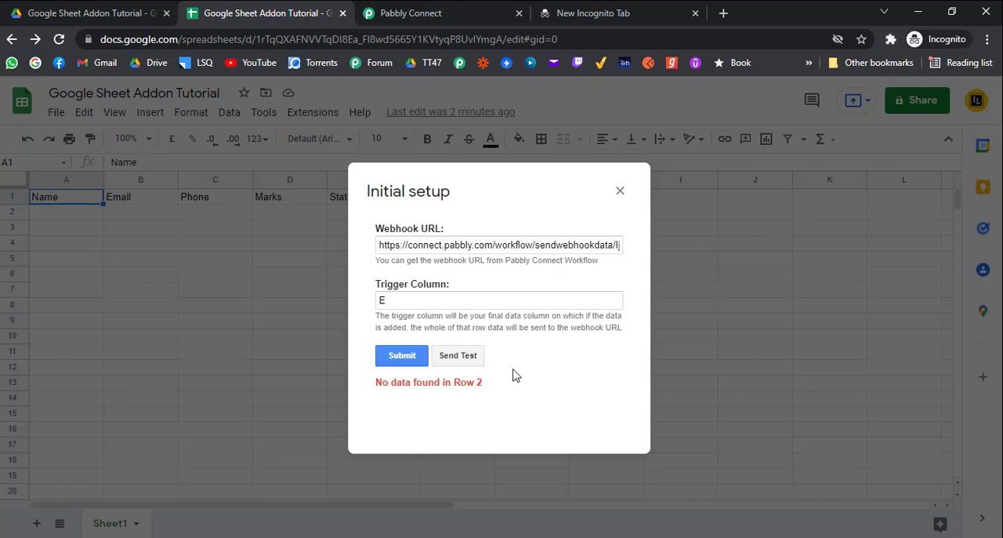
{"action": "left_click", "coordinate": [620, 191]}
Fill row 2 with a sample name, email and phone number, 58 as Marks and Yes as Status of Admission
{"action": "left_click", "coordinate": [76, 215]}
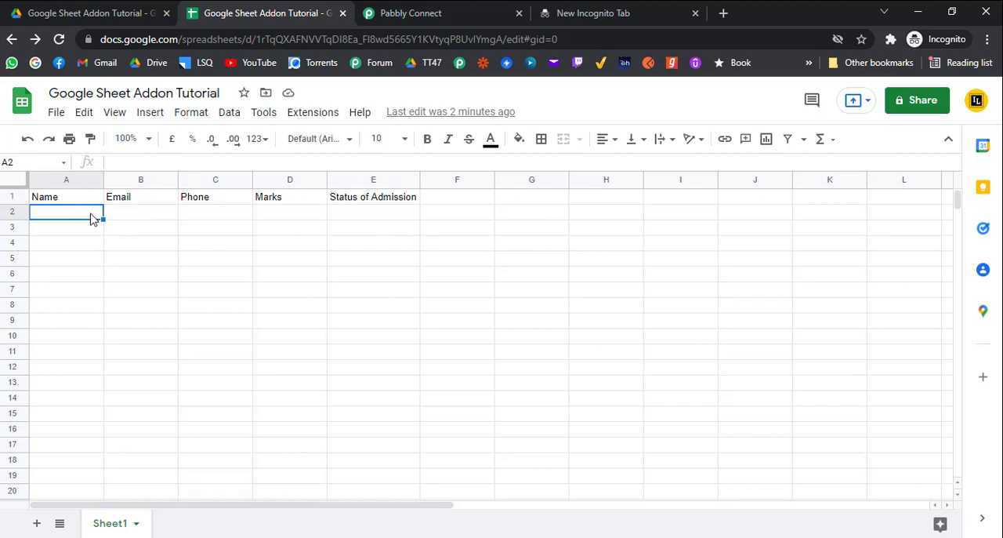
{"action": "type", "text": "Fagun"}
{"action": "key", "text": "Tab"}
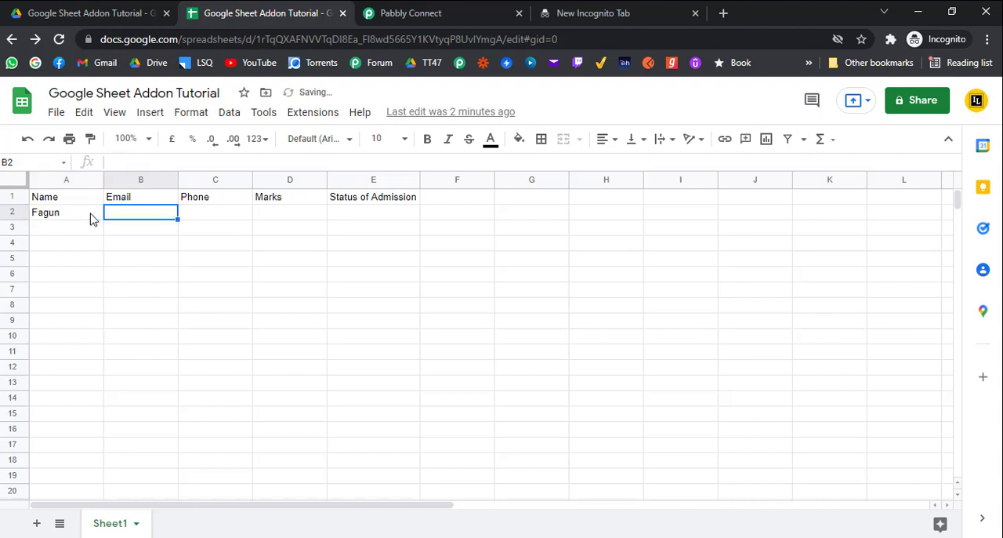
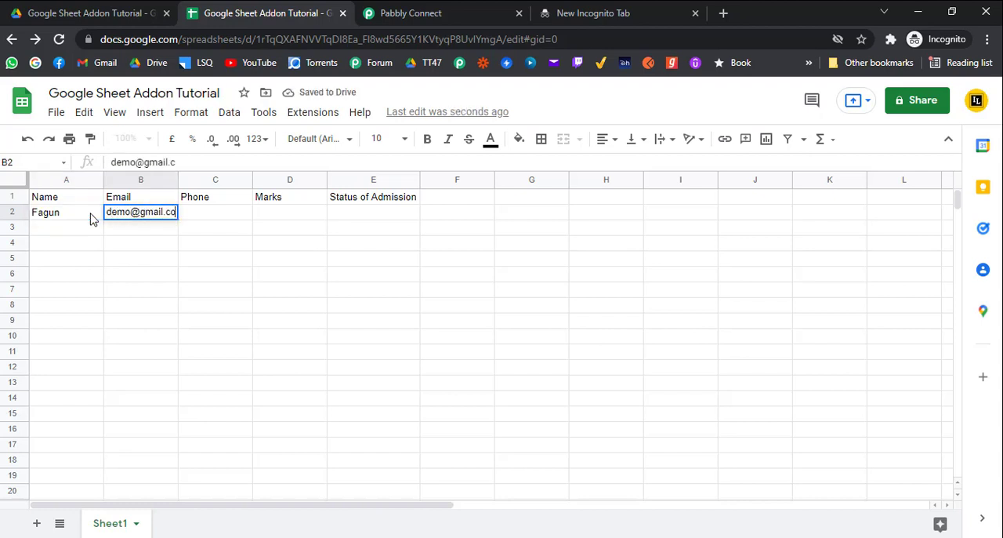
{"action": "key", "text": "Tab"}
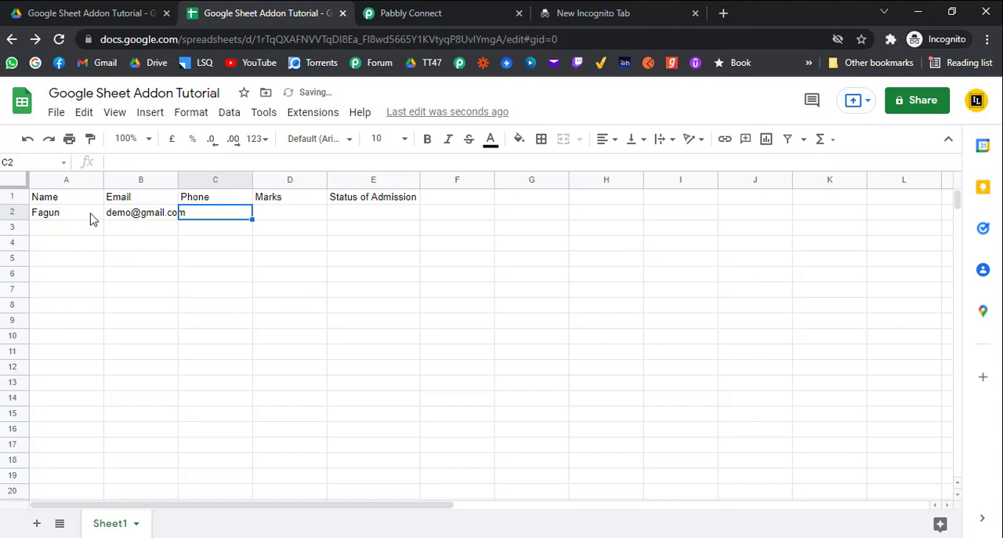
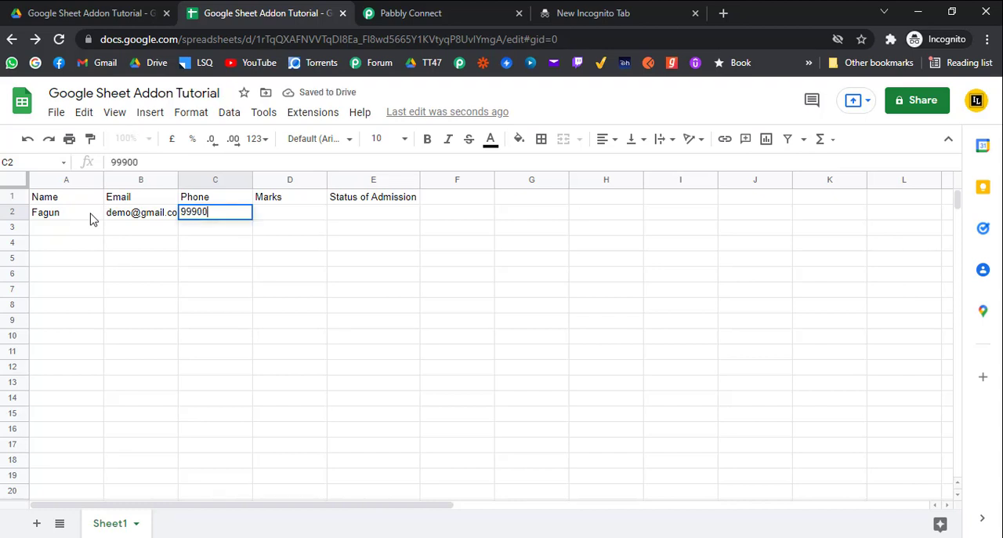
{"action": "key", "text": "Tab"}
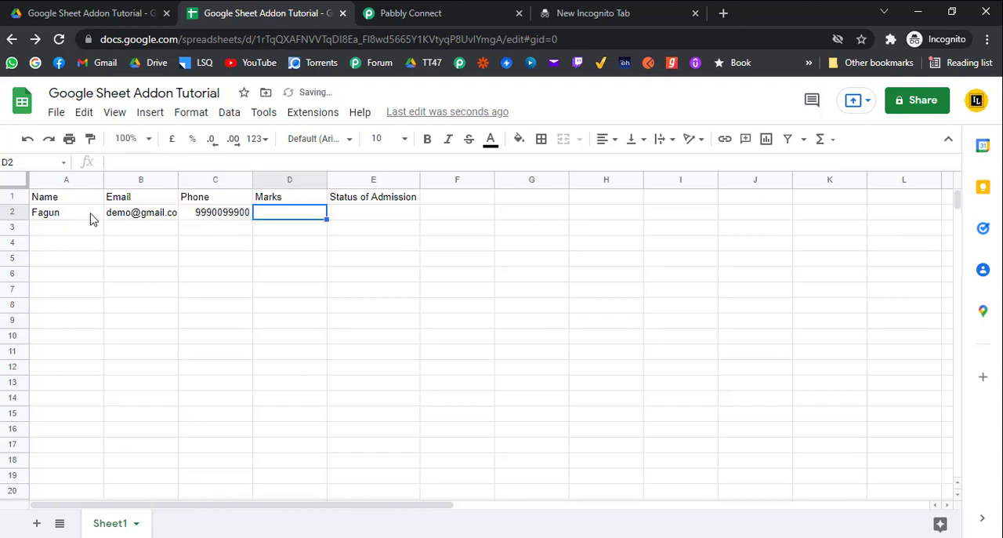
{"action": "type", "text": "58"}
{"action": "key", "text": "Tab"}
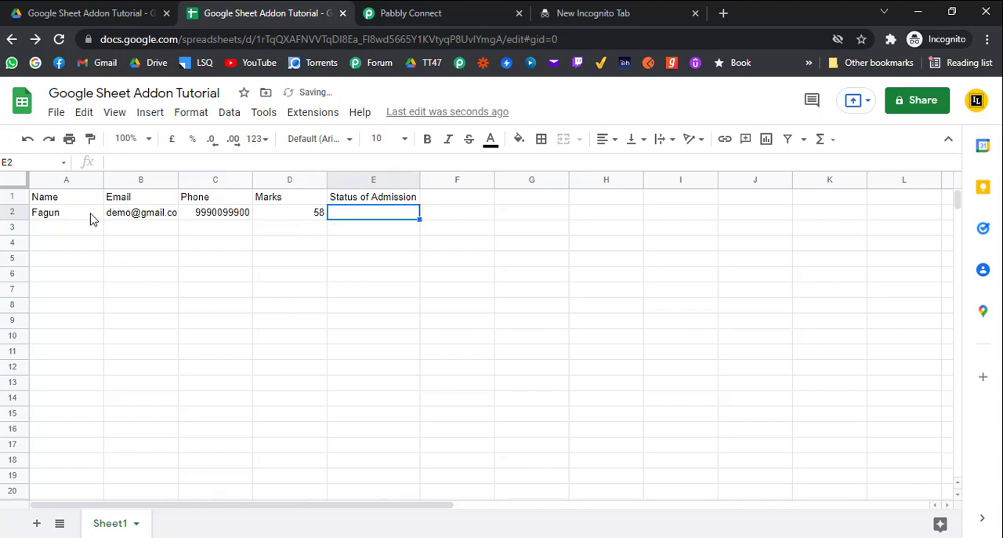
{"action": "type", "text": "Yes"}
{"action": "key", "text": "Return"}
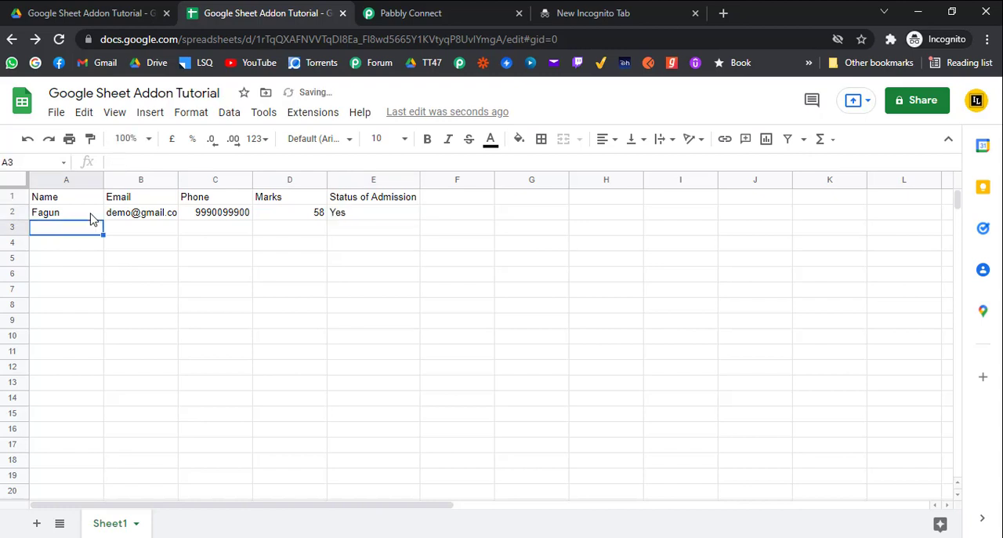
Open the Pabbly Connect Webhooks initial setup, paste the copied webhook URL, set the trigger column to E and send the test data
{"action": "left_click", "coordinate": [313, 115]}
{"action": "mouse_move", "coordinate": [390, 260]}
{"action": "left_click", "coordinate": [541, 263]}
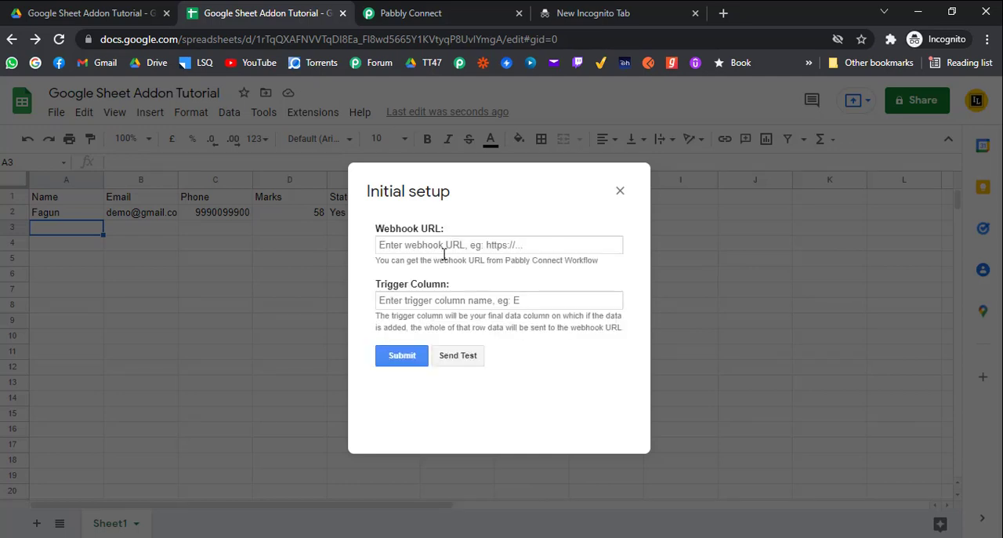
{"action": "left_click", "coordinate": [447, 250]}
{"action": "key", "text": "ctrl+v"}
{"action": "left_click", "coordinate": [452, 302]}
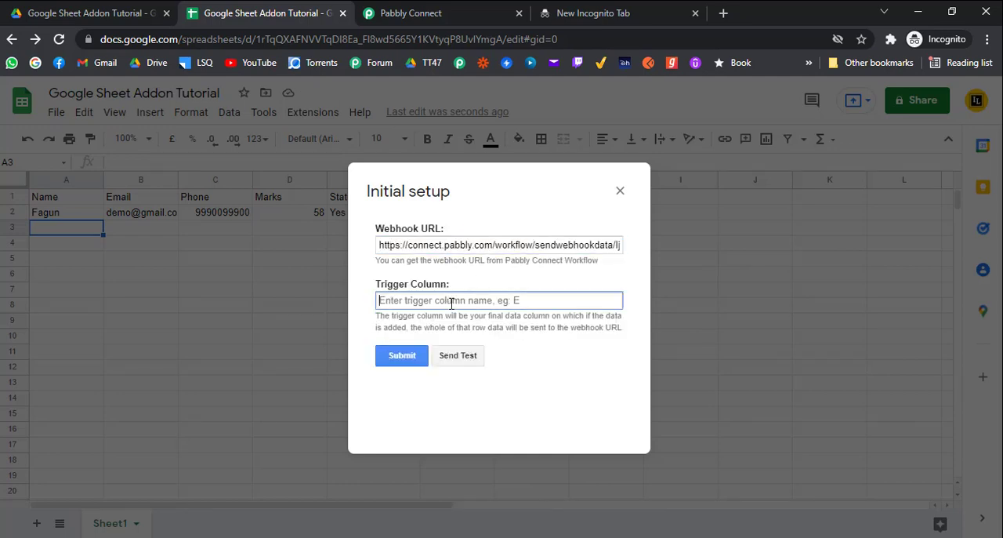
{"action": "type", "text": "E"}
{"action": "left_click", "coordinate": [459, 357]}
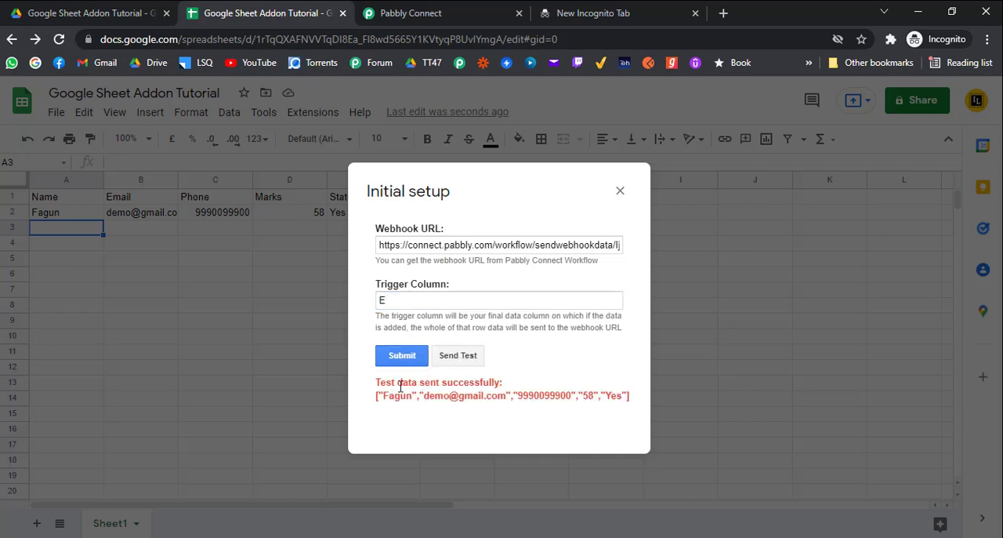
Submit the webhook's initial setup and switch to Pabbly Connect to review the response captured from the test
{"action": "left_click_drag", "start_coordinate": [375, 382], "coordinate": [634, 410]}
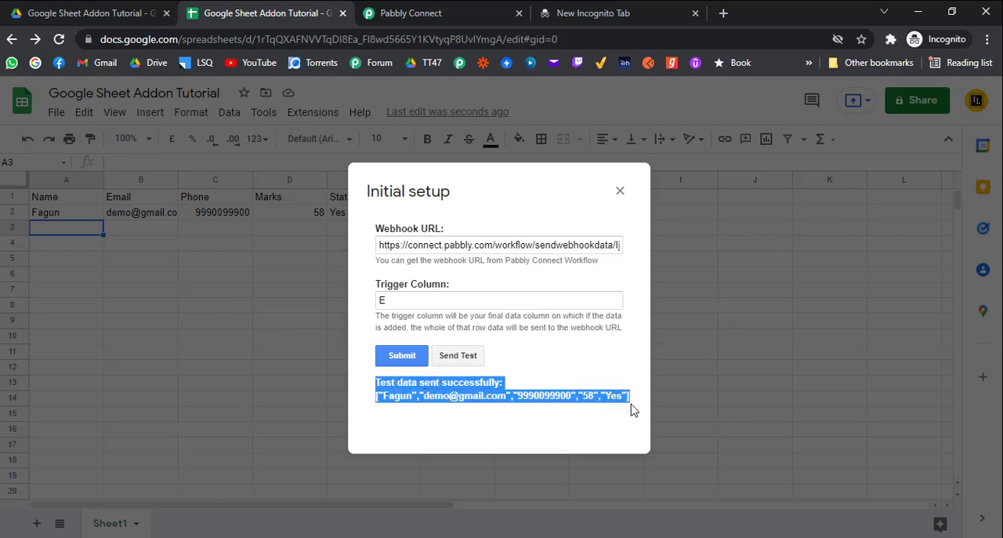
{"action": "left_click", "coordinate": [403, 357]}
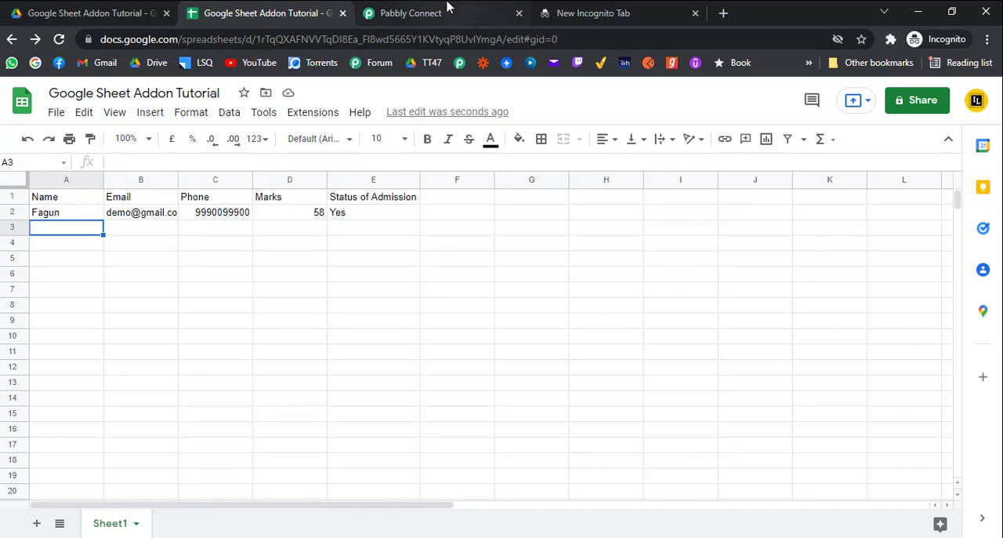
{"action": "left_click", "coordinate": [447, 10]}
{"action": "scroll", "coordinate": [164, 251], "scroll_direction": "down", "scroll_amount": 5}
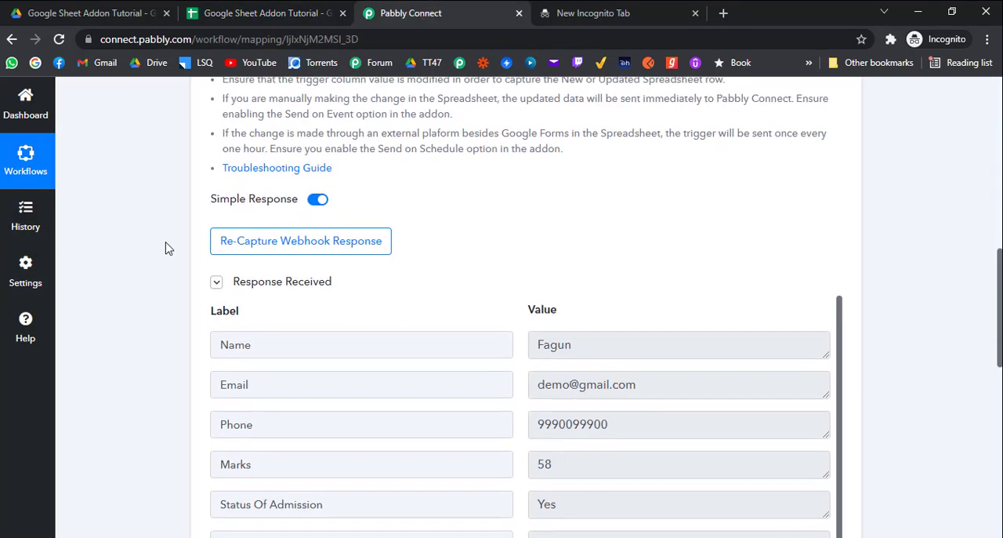
{"action": "scroll", "coordinate": [165, 248], "scroll_direction": "down", "scroll_amount": 1}
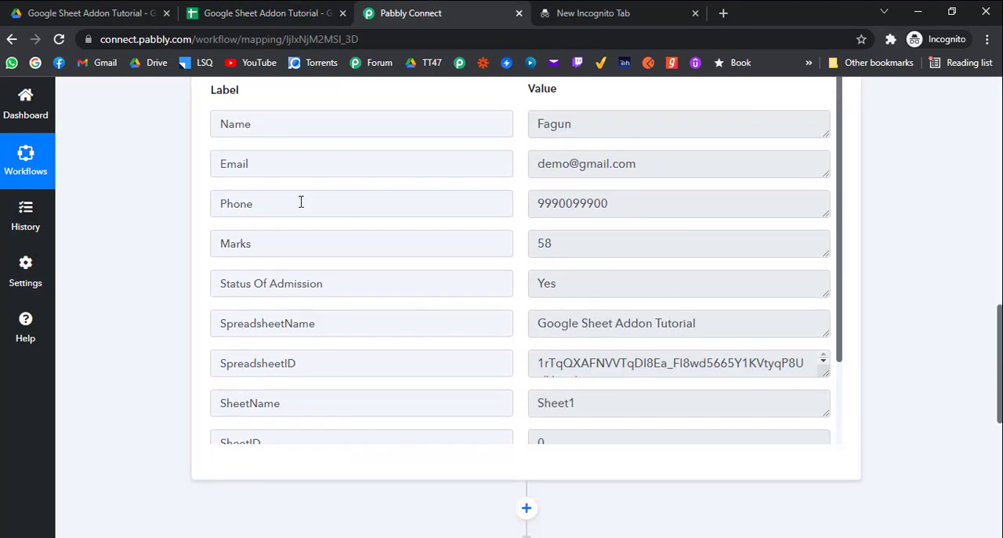
Return to the Google Sheets spreadsheet and enable Send On Event for the Pabbly Connect Webhooks add-on
{"action": "left_click", "coordinate": [227, 9]}
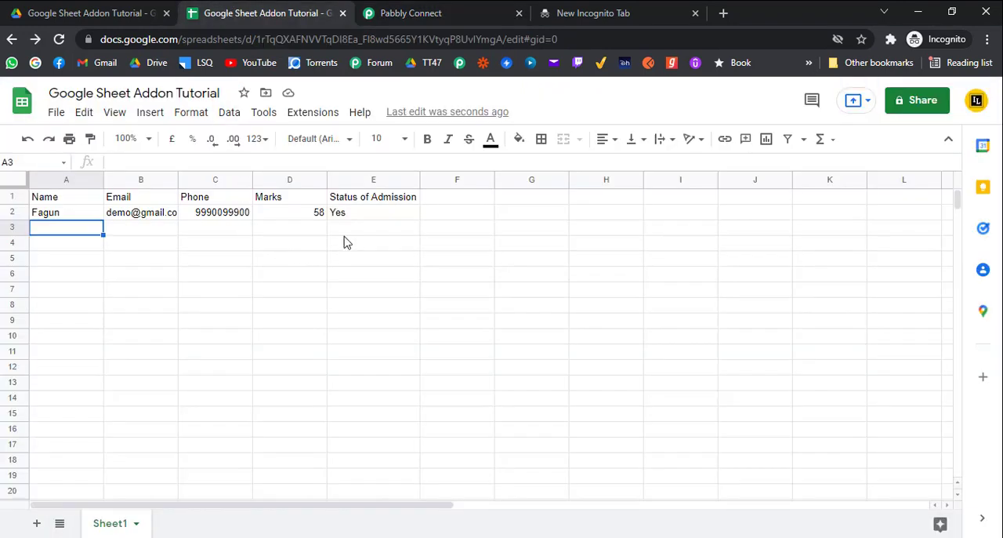
{"action": "left_click", "coordinate": [320, 114]}
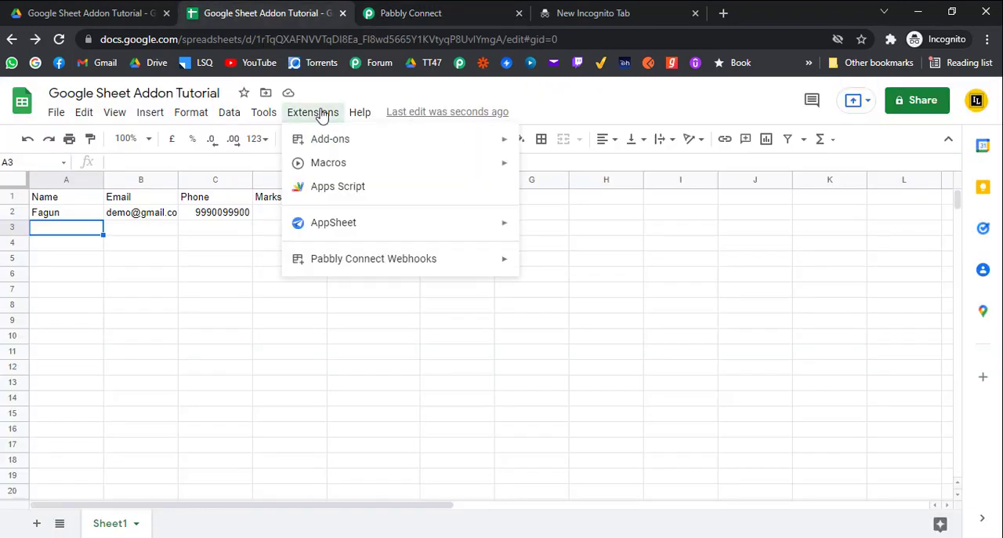
{"action": "mouse_move", "coordinate": [419, 265]}
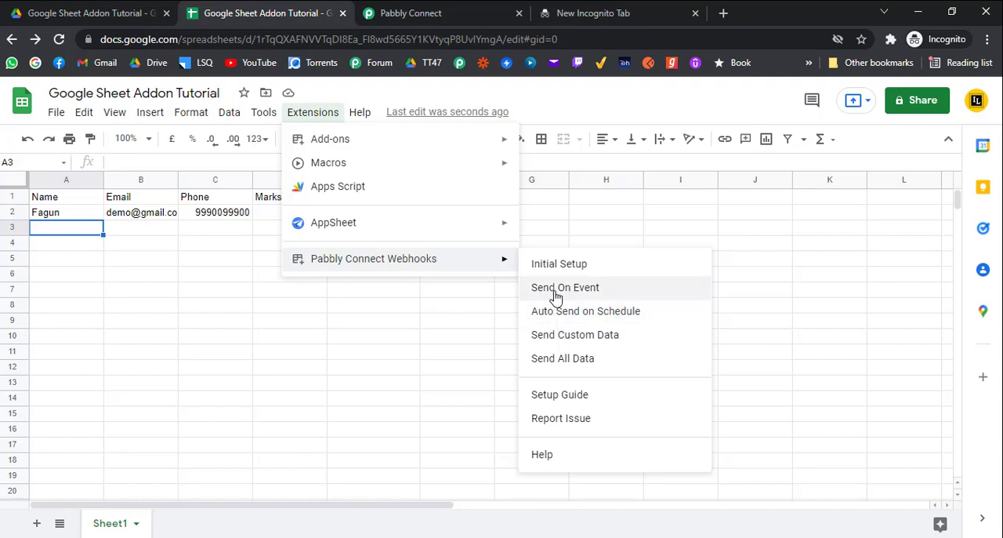
{"action": "left_click", "coordinate": [556, 290]}
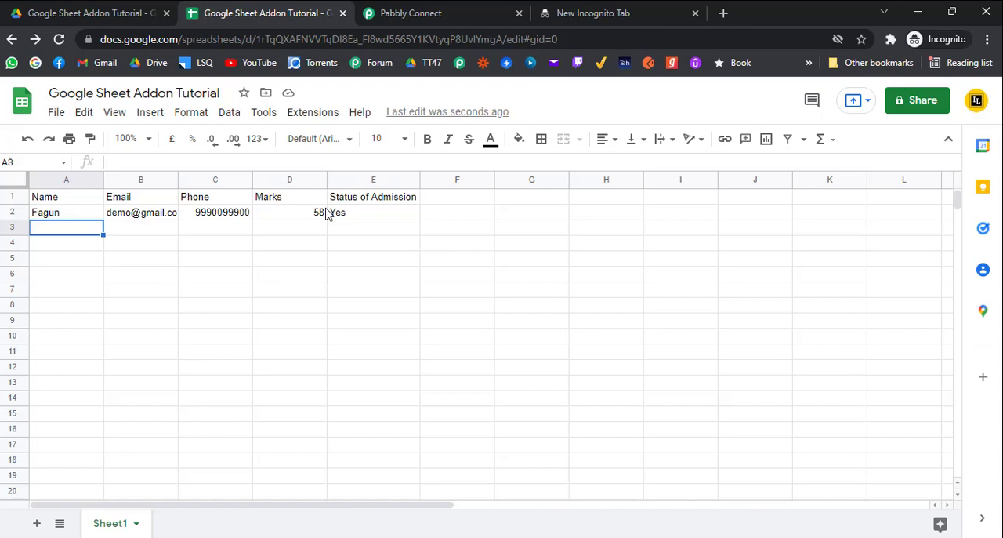
{"action": "left_click", "coordinate": [342, 218]}
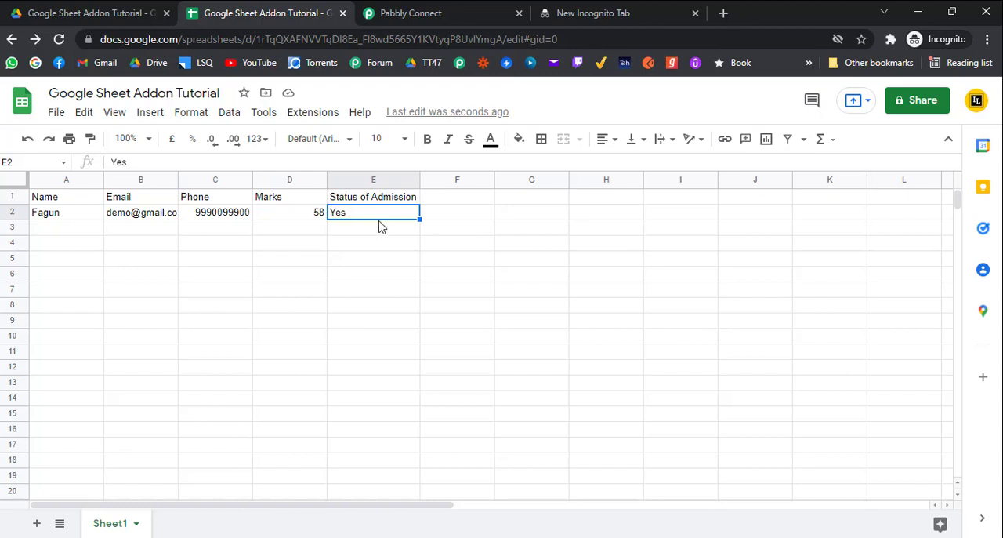
Check the Send On Event and Auto Send on Schedule options of the Pabbly Connect Webhooks add-on
{"action": "mouse_move", "coordinate": [122, 220]}
{"action": "left_click", "coordinate": [317, 117]}
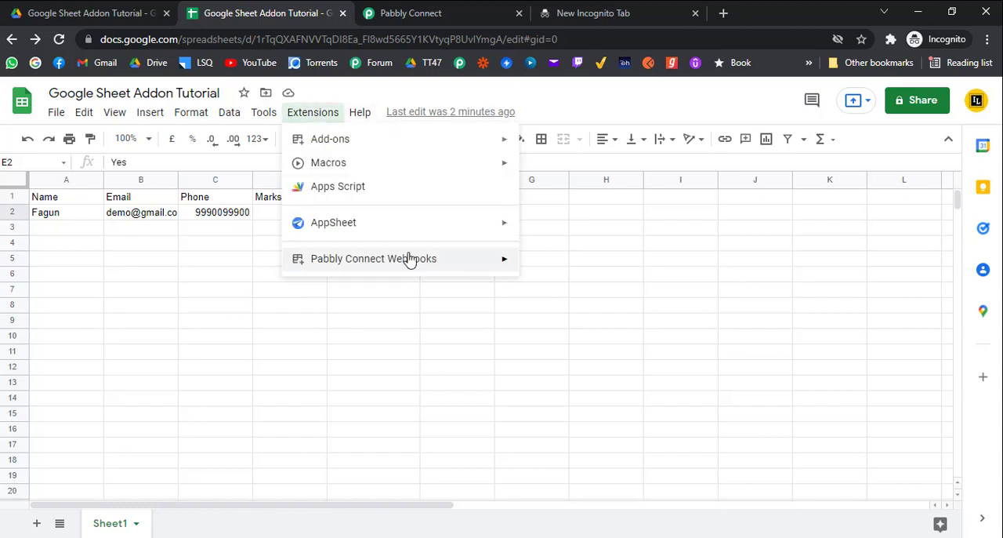
{"action": "mouse_move", "coordinate": [410, 259]}
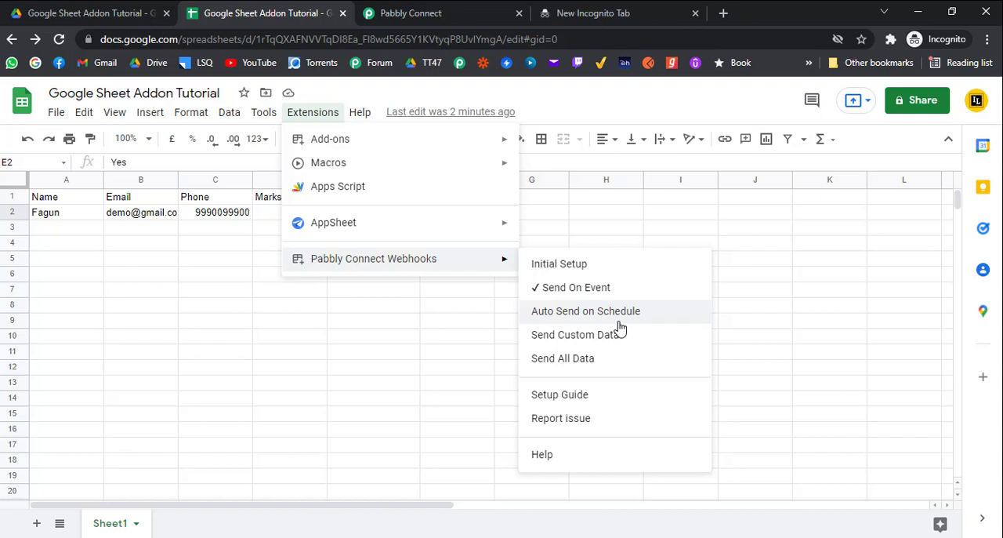
{"action": "left_click", "coordinate": [556, 209]}
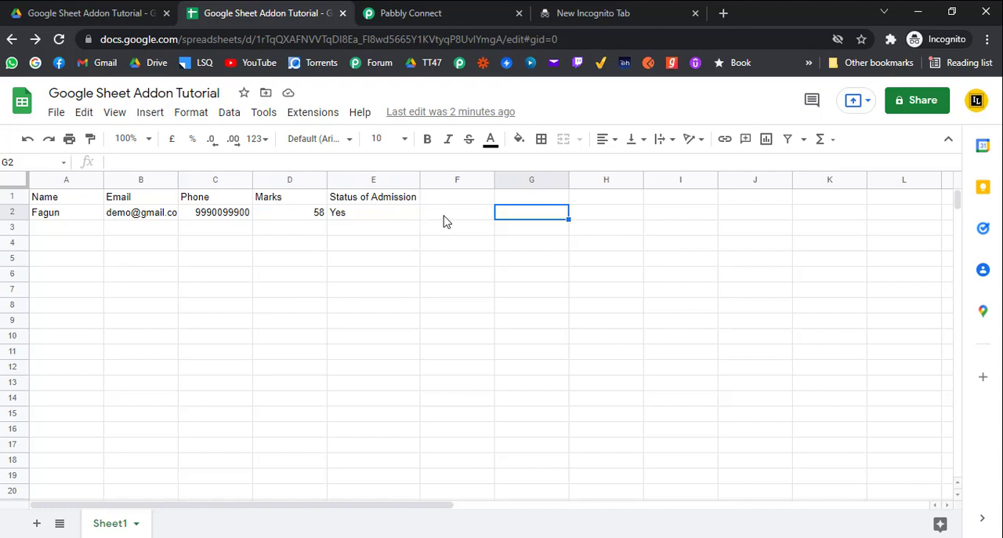
Check which Google account is signed in to the spreadsheet
{"action": "left_click", "coordinate": [976, 103]}
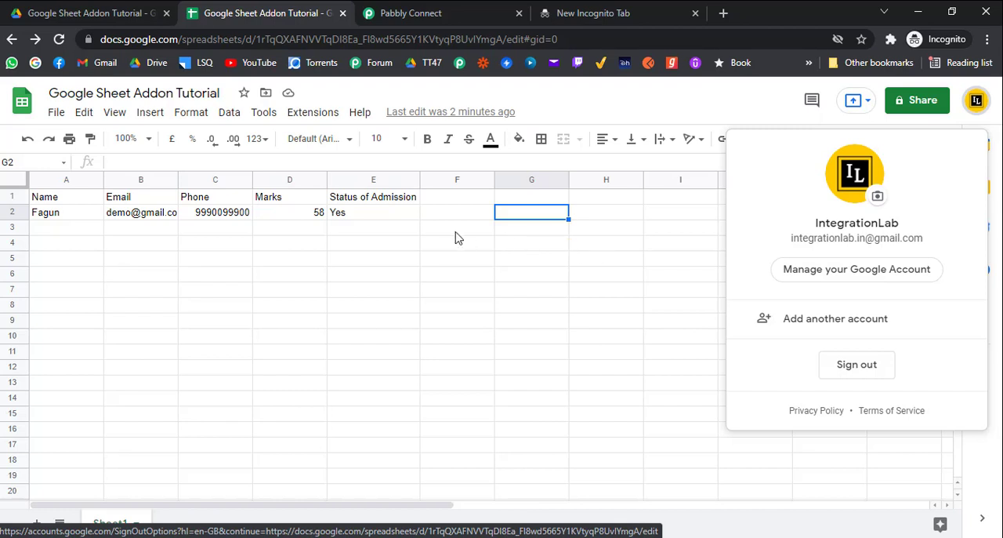
{"action": "left_click", "coordinate": [401, 218]}
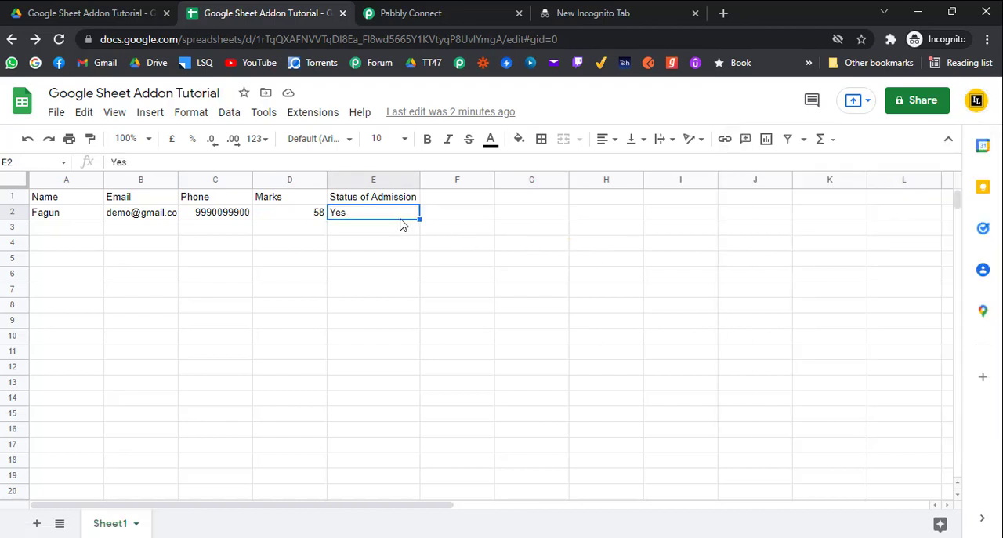
{"action": "left_click", "coordinate": [976, 99]}
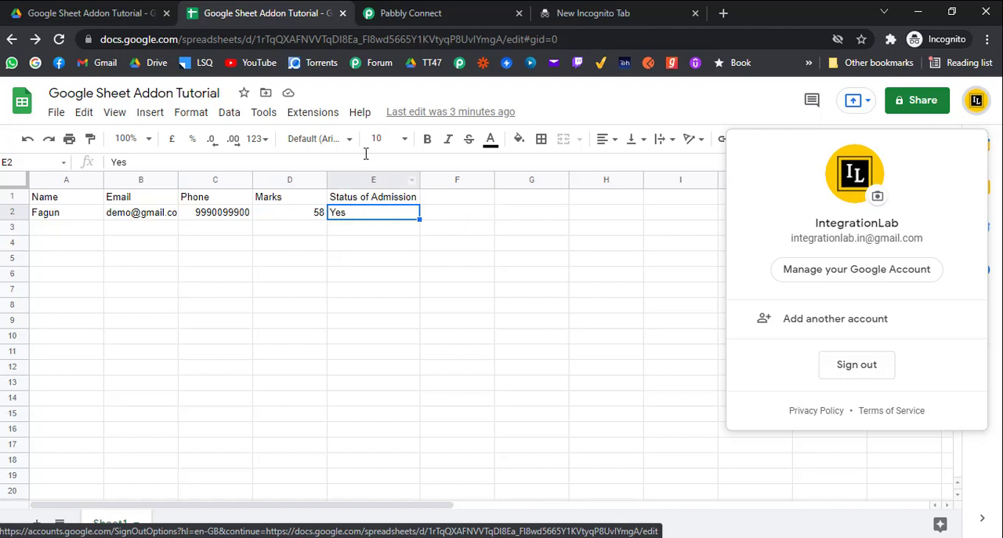
Switch to Pabbly Connect and examine the labels and values of the received webhook response
{"action": "left_click", "coordinate": [400, 14]}
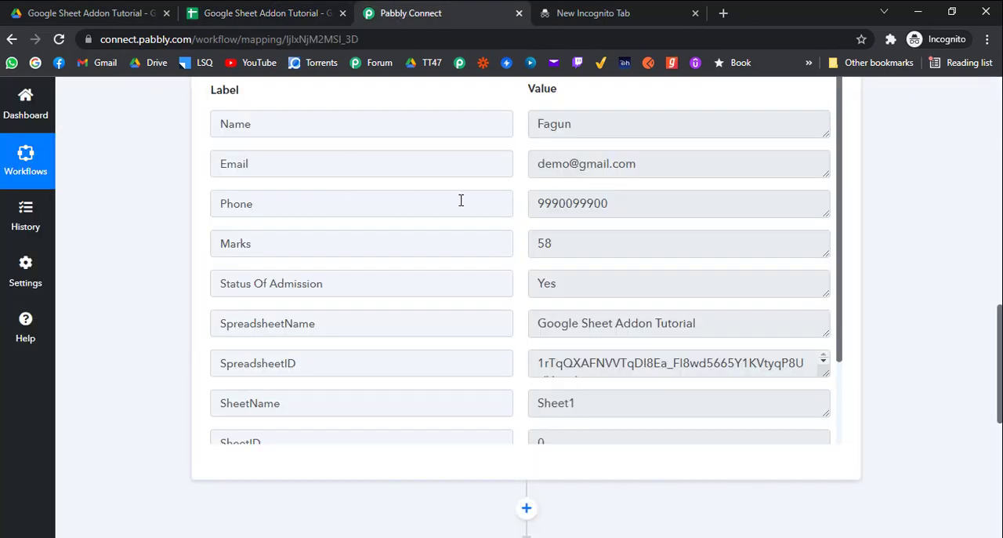
{"action": "scroll", "coordinate": [176, 225], "scroll_direction": "up", "scroll_amount": 1}
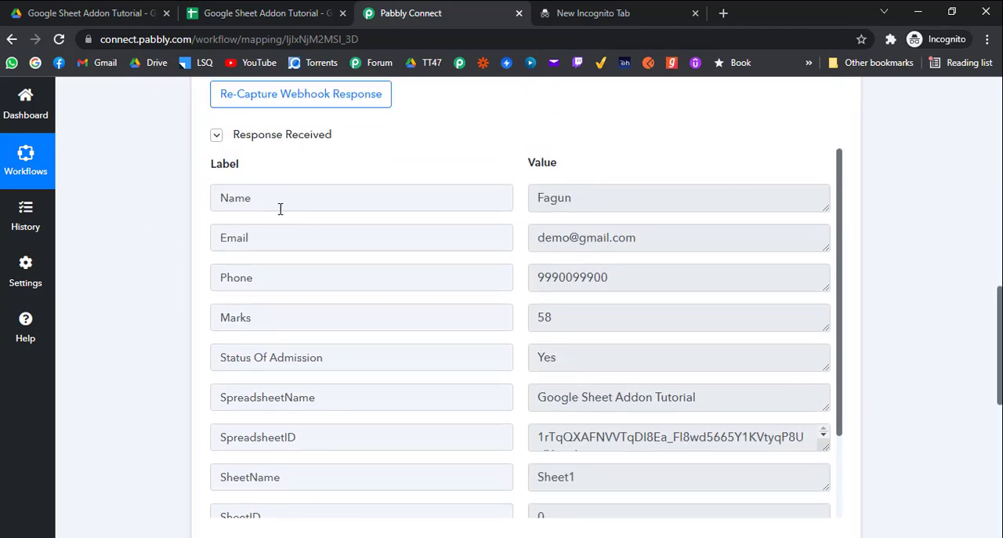
{"action": "scroll", "coordinate": [267, 209], "scroll_direction": "down", "scroll_amount": 1}
{"action": "scroll", "coordinate": [243, 202], "scroll_direction": "up", "scroll_amount": 1}
{"action": "scroll", "coordinate": [314, 302], "scroll_direction": "down", "scroll_amount": 1}
{"action": "scroll", "coordinate": [265, 304], "scroll_direction": "up", "scroll_amount": 1}
{"action": "scroll", "coordinate": [196, 249], "scroll_direction": "down", "scroll_amount": 1}
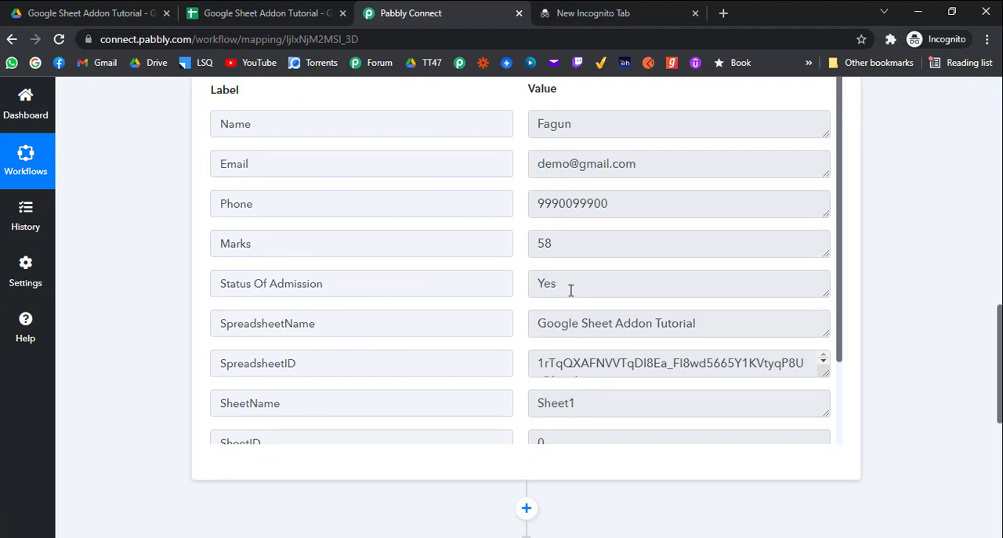
{"action": "scroll", "coordinate": [570, 291], "scroll_direction": "down", "scroll_amount": 1}
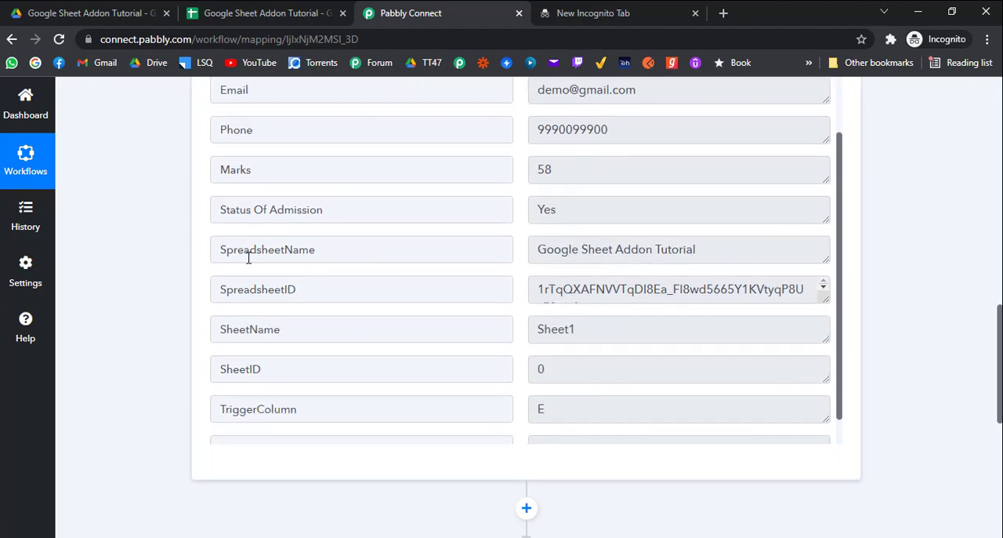
Compare the response's SpreadsheetName and SpreadsheetID with the title and URL of the Google Sheets file
{"action": "left_click", "coordinate": [579, 259]}
{"action": "triple_click", "coordinate": [579, 258]}
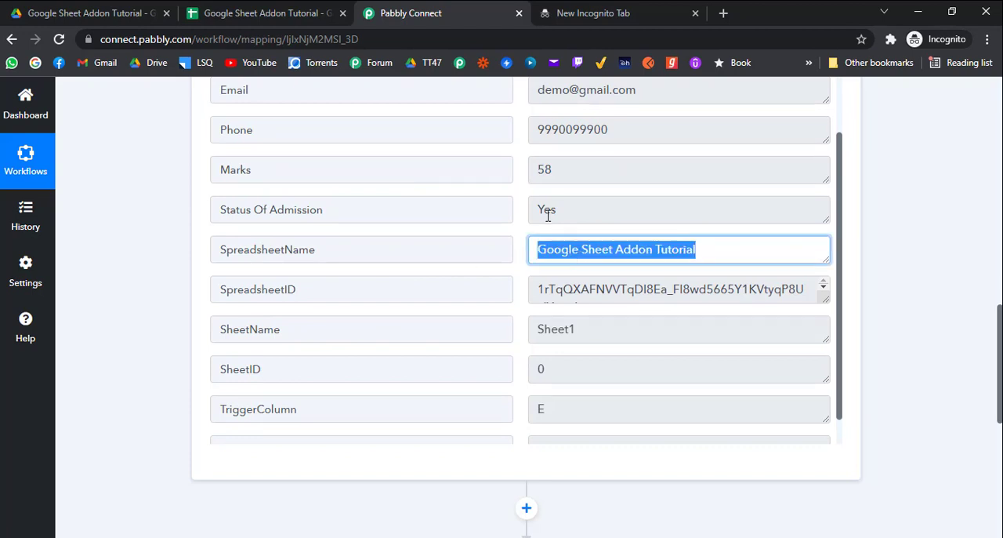
{"action": "left_click", "coordinate": [267, 13]}
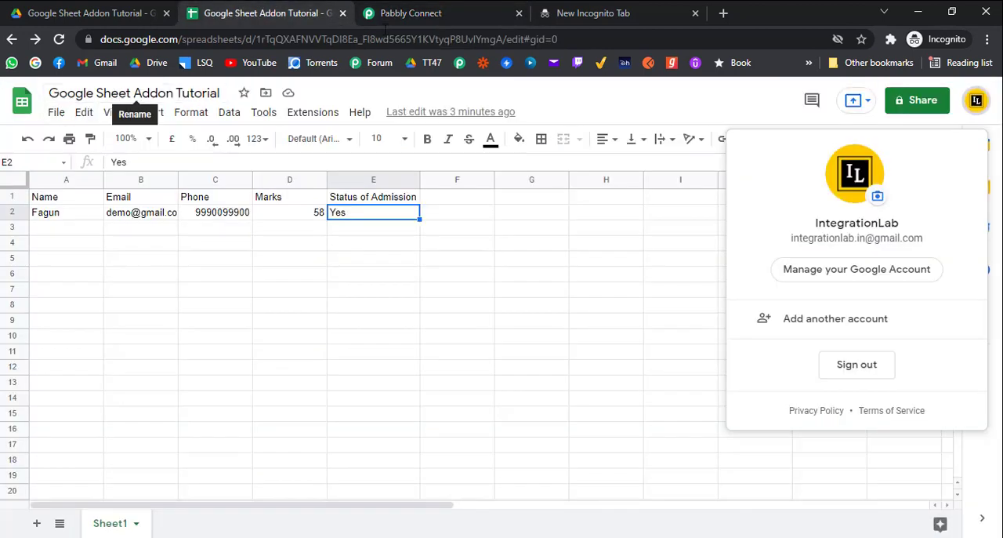
{"action": "left_click", "coordinate": [410, 13]}
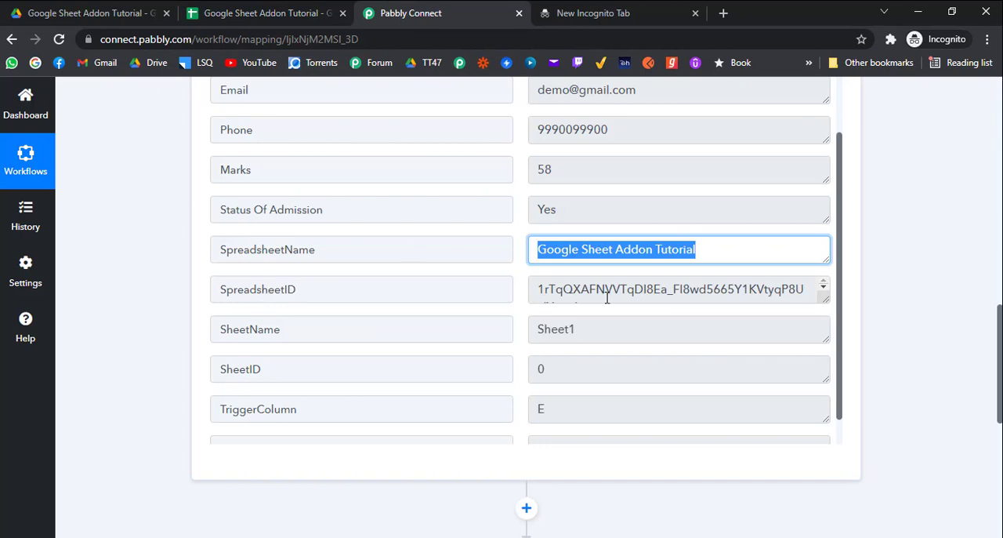
{"action": "left_click", "coordinate": [275, 13]}
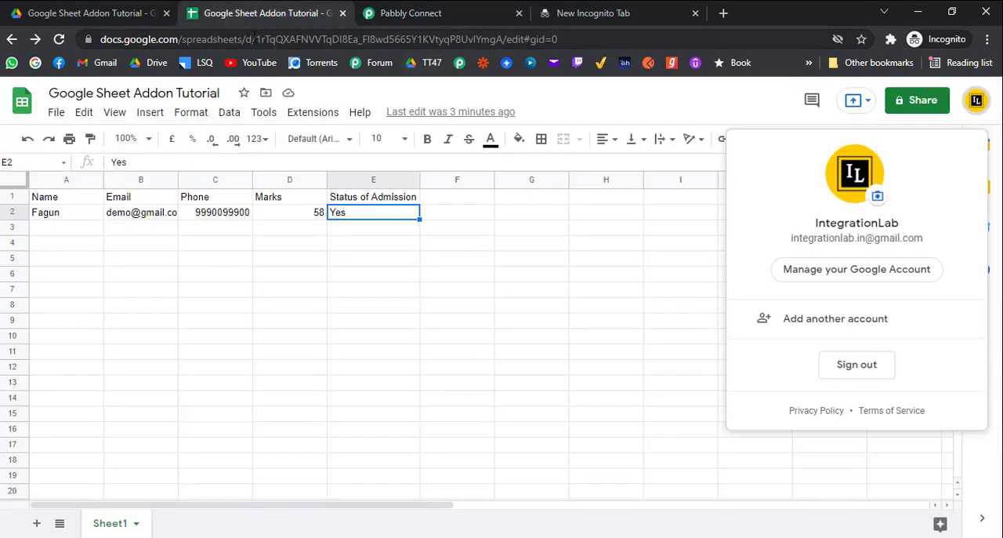
{"action": "left_click_drag", "start_coordinate": [255, 38], "coordinate": [502, 45]}
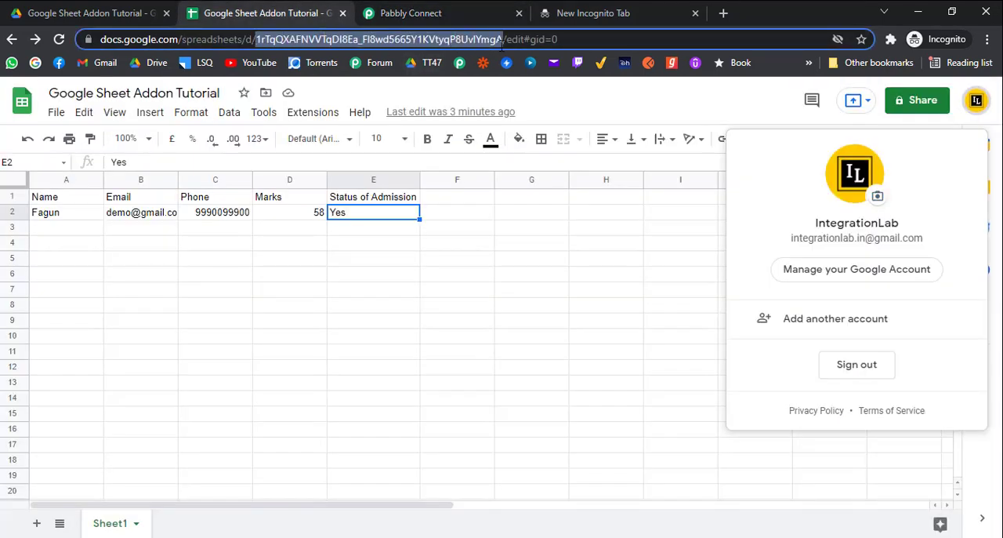
{"action": "left_click", "coordinate": [444, 14]}
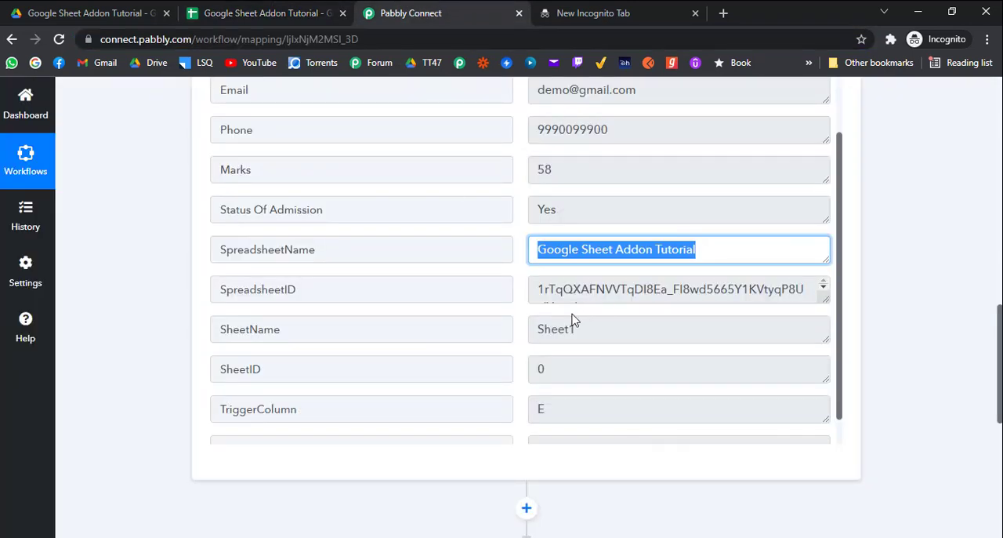
Compare the response's SheetName and SheetID with the sheet's name and the gid in the spreadsheet URL
{"action": "scroll", "coordinate": [408, 325], "scroll_direction": "down", "scroll_amount": 1}
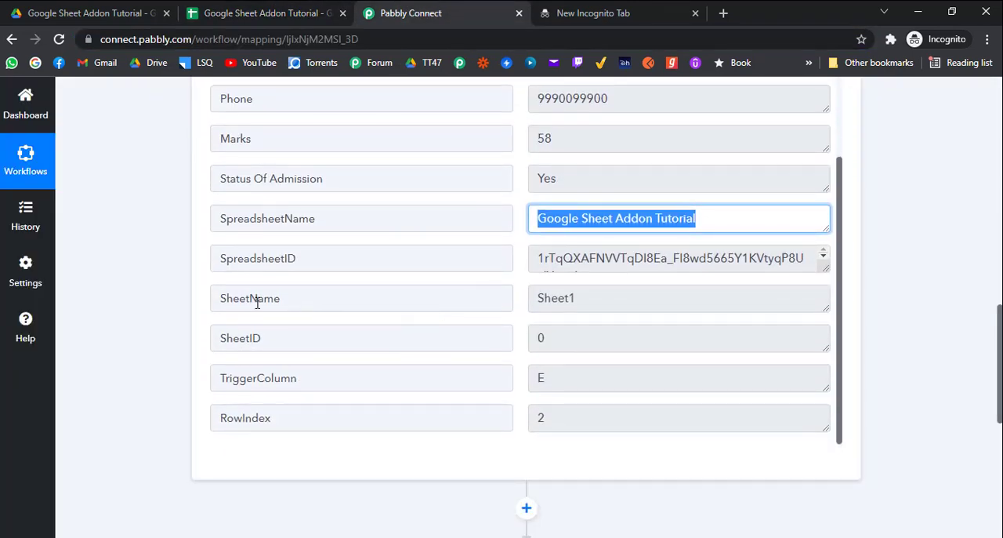
{"action": "double_click", "coordinate": [541, 297]}
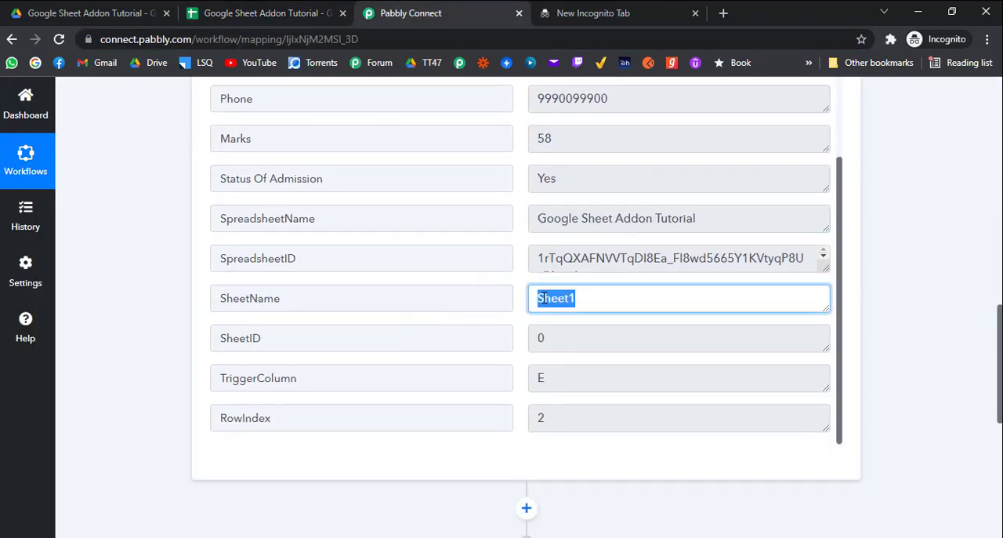
{"action": "left_click", "coordinate": [278, 11]}
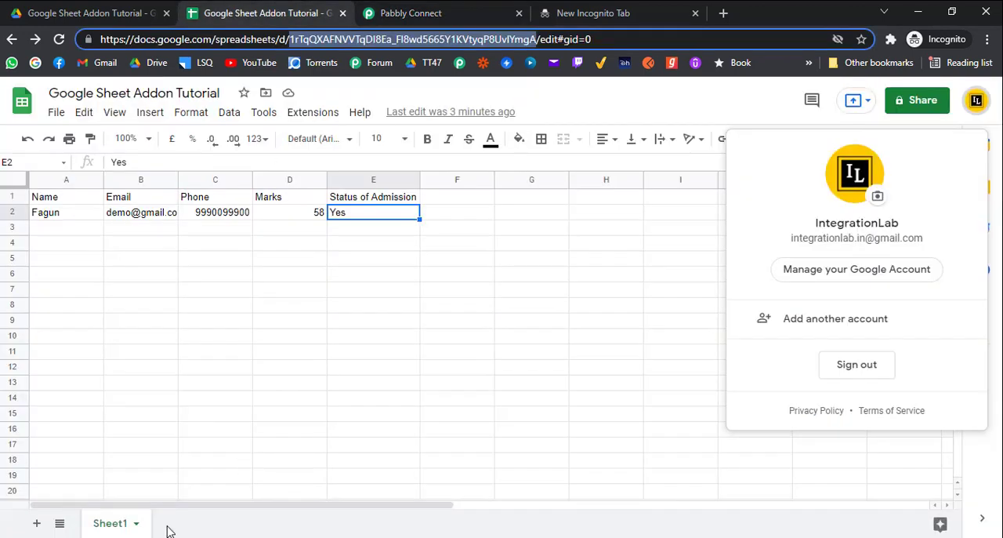
{"action": "double_click", "coordinate": [110, 522]}
{"action": "left_click", "coordinate": [477, 11]}
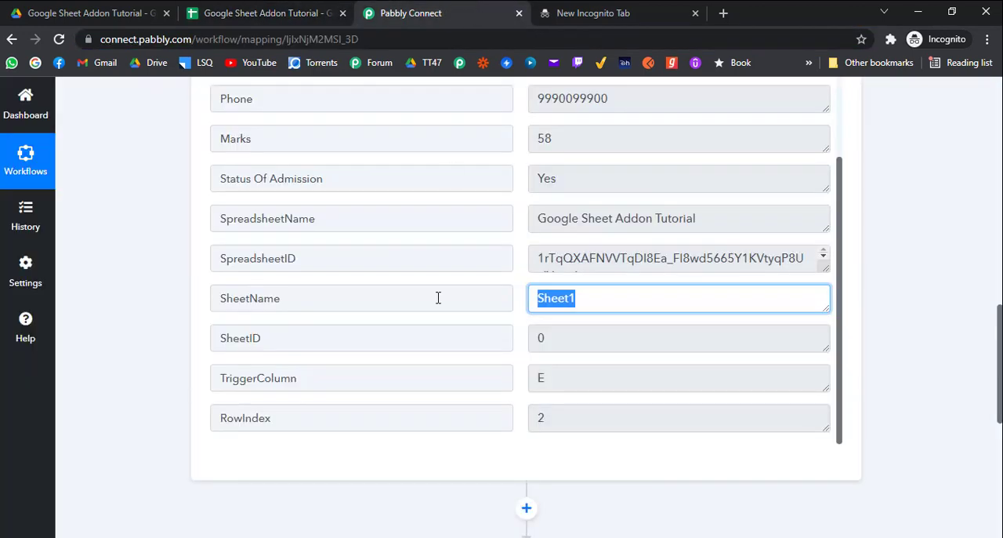
{"action": "left_click", "coordinate": [290, 6]}
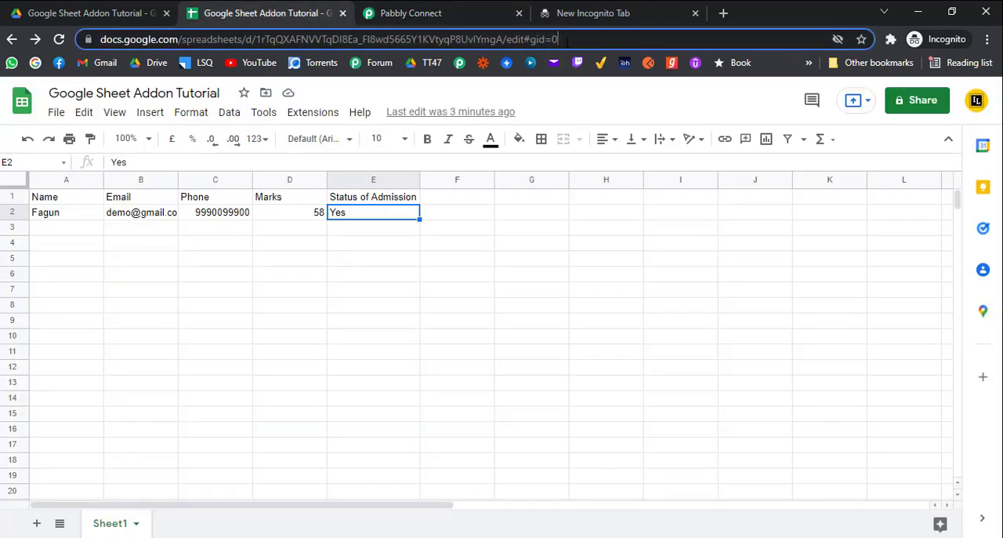
{"action": "left_click", "coordinate": [560, 39]}
{"action": "left_click", "coordinate": [444, 11]}
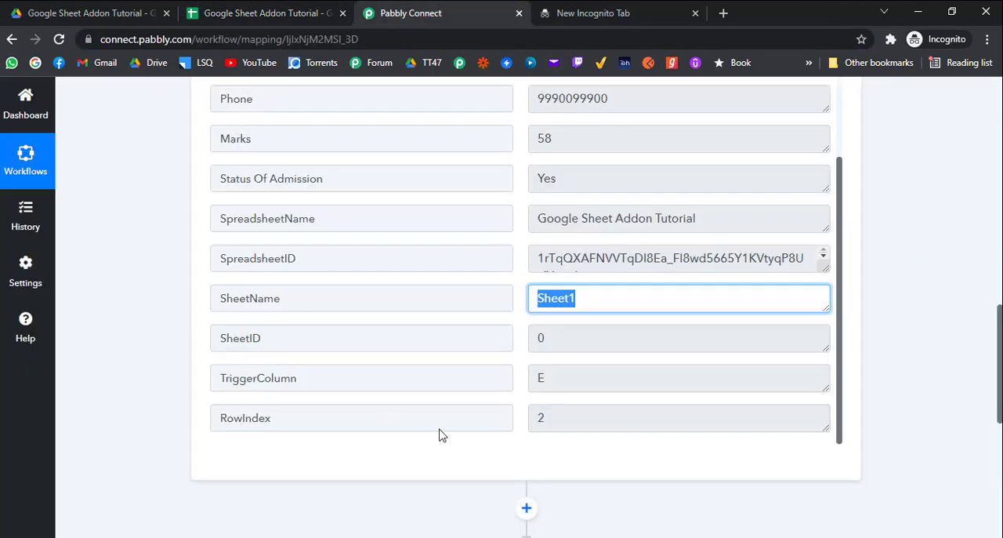
Compare the response's TriggerColumn and RowIndex with the Status of Admission column and data row in the spreadsheet
{"action": "scroll", "coordinate": [426, 384], "scroll_direction": "down", "scroll_amount": 1}
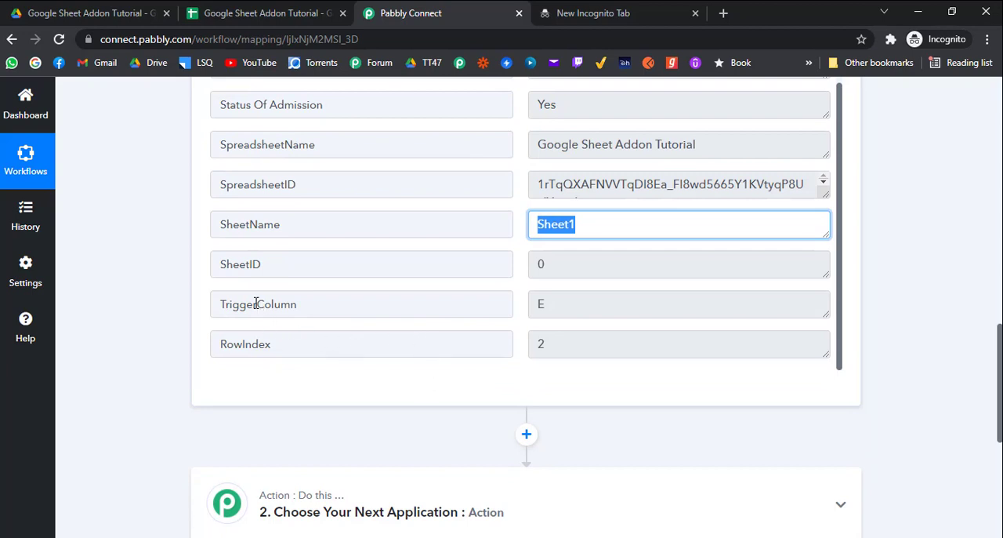
{"action": "left_click", "coordinate": [258, 13]}
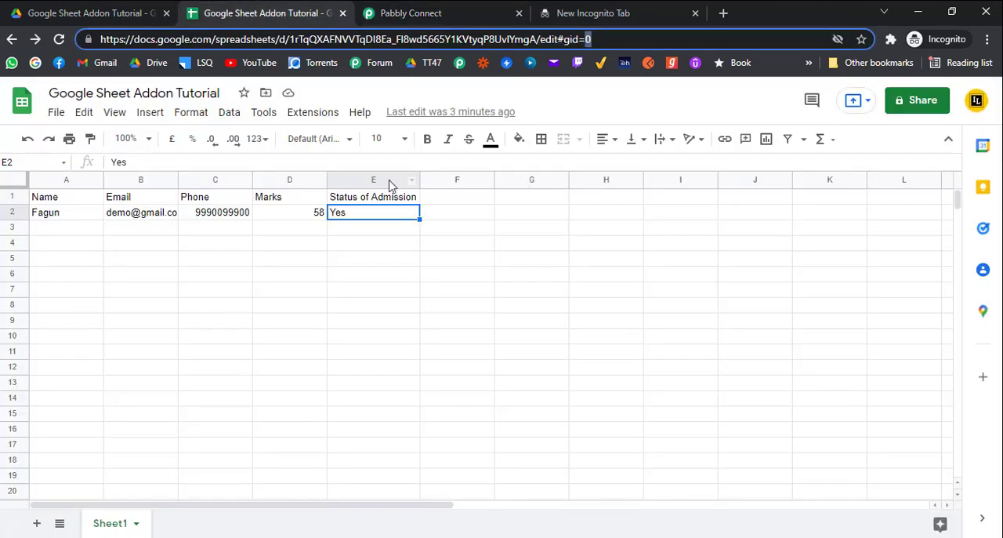
{"action": "left_click", "coordinate": [445, 12]}
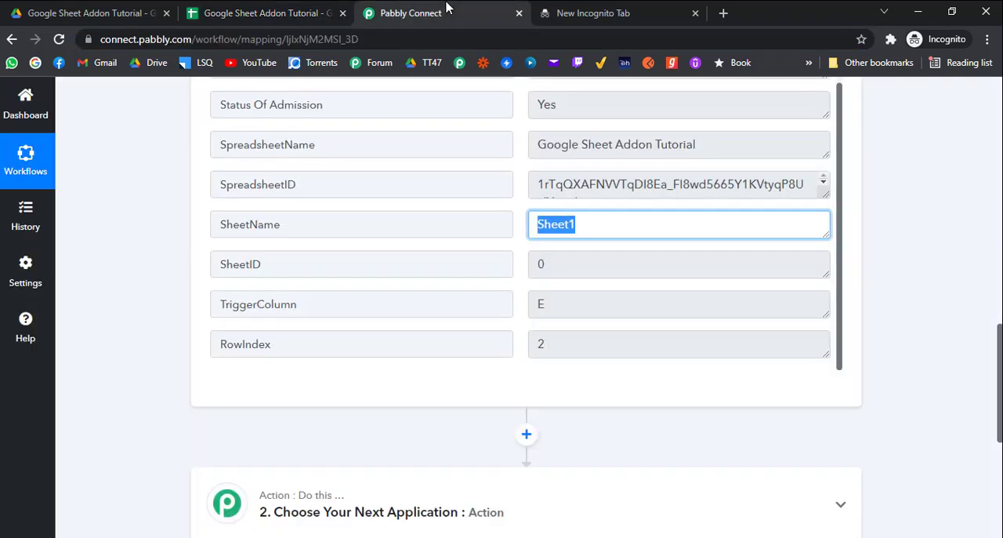
{"action": "left_click", "coordinate": [541, 338]}
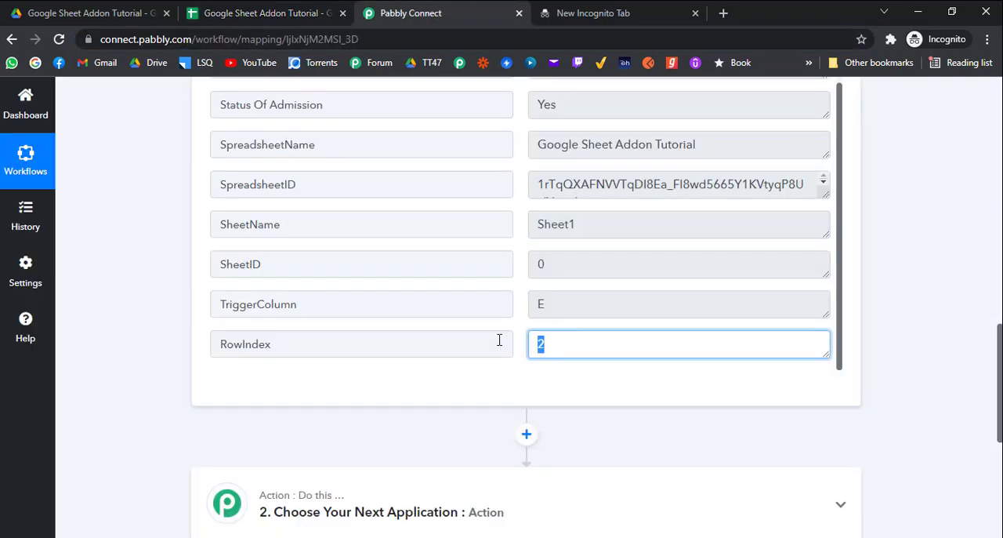
Recheck the spreadsheet's data row against the RowIndex field, and look over the end of the response and the empty action step
{"action": "left_click", "coordinate": [311, 9]}
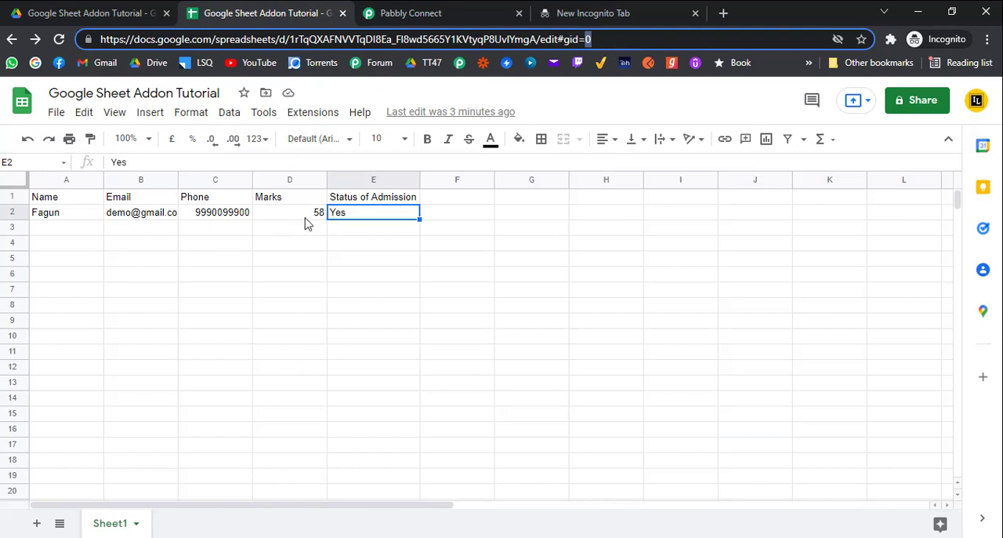
{"action": "left_click", "coordinate": [447, 9]}
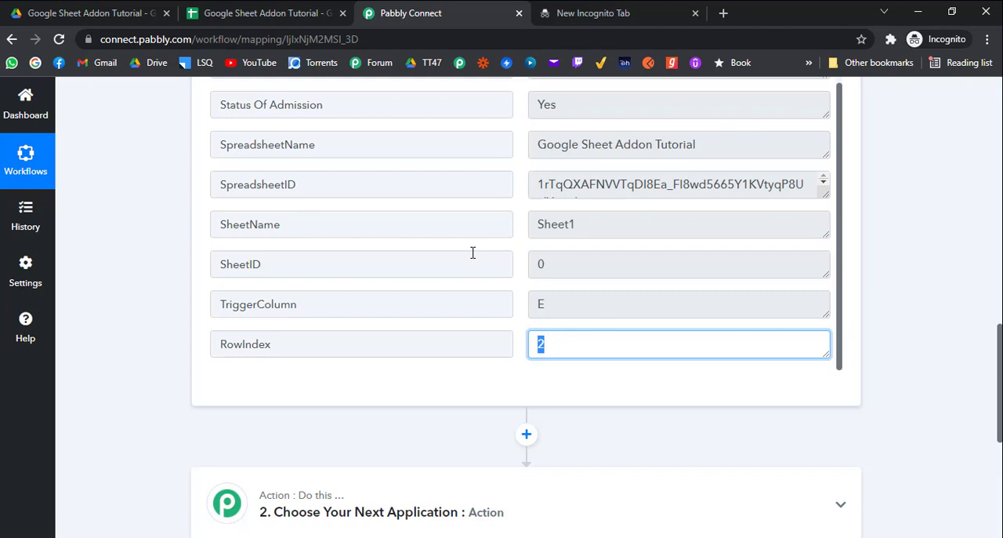
{"action": "scroll", "coordinate": [454, 262], "scroll_direction": "down", "scroll_amount": 2}
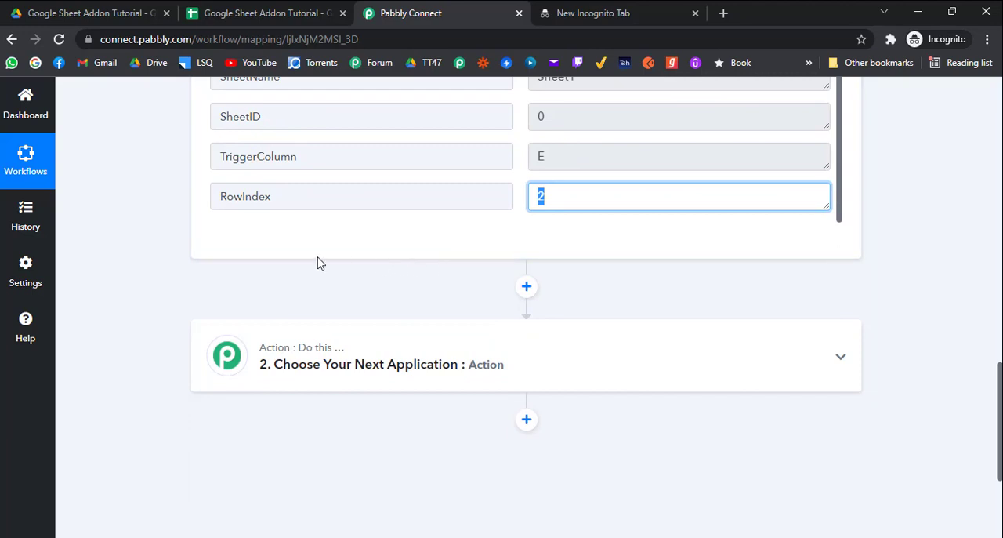
{"action": "scroll", "coordinate": [267, 260], "scroll_direction": "down", "scroll_amount": 1}
{"action": "scroll", "coordinate": [314, 265], "scroll_direction": "up", "scroll_amount": 3}
{"action": "scroll", "coordinate": [313, 264], "scroll_direction": "up", "scroll_amount": 1}
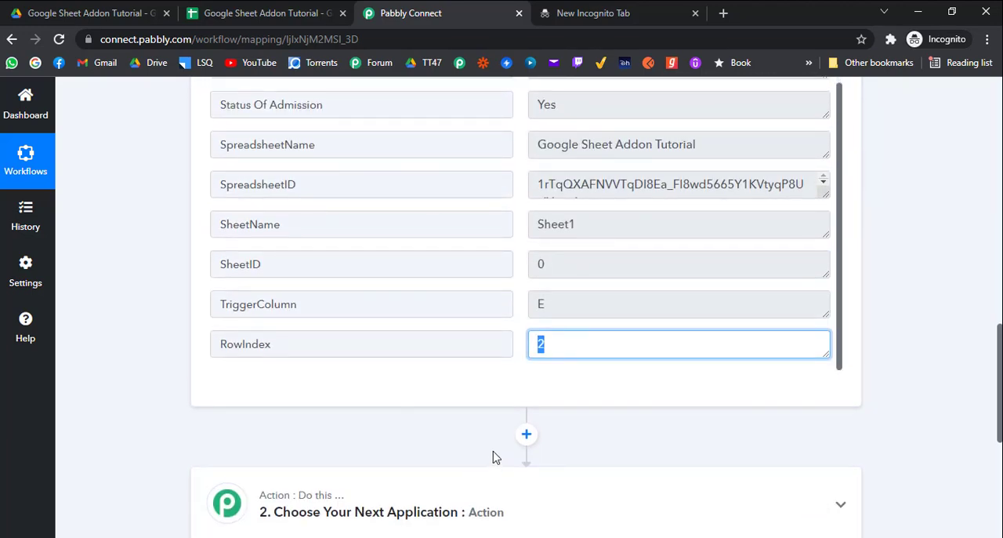
{"action": "left_click", "coordinate": [881, 503]}
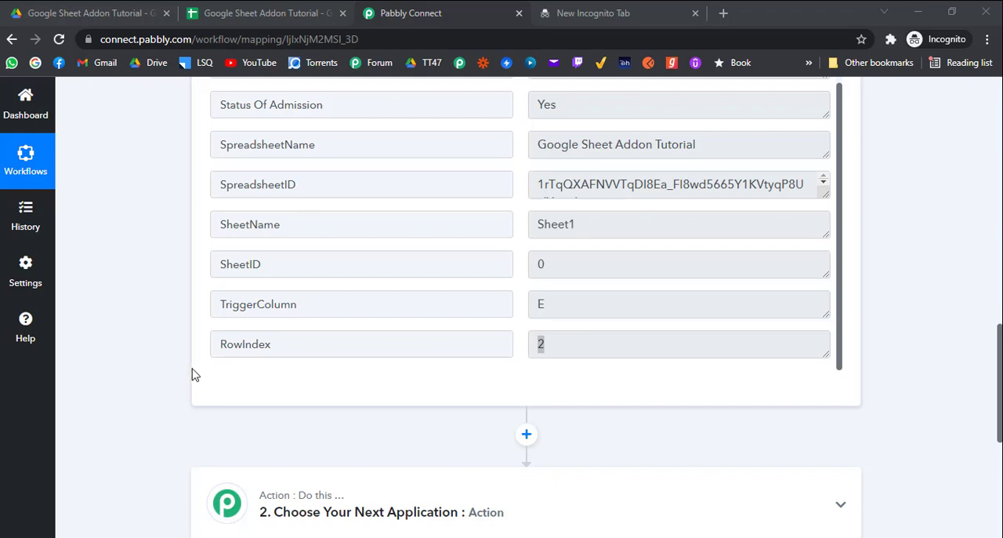
{"action": "scroll", "coordinate": [188, 368], "scroll_direction": "down", "scroll_amount": 1}
Review the workflow trigger's app, event, webhook URL and setup instructions
{"action": "left_click", "coordinate": [298, 14]}
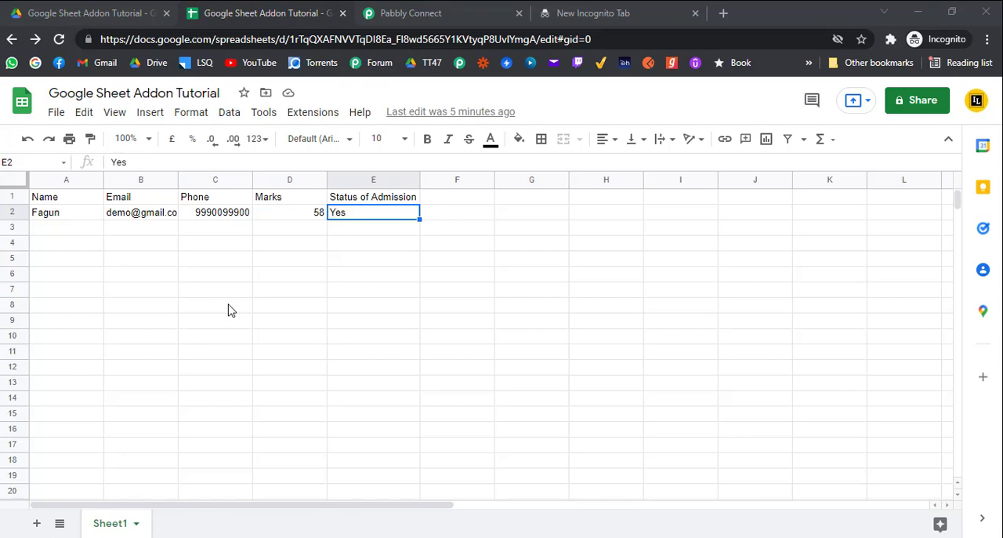
{"action": "left_click", "coordinate": [470, 11]}
{"action": "scroll", "coordinate": [432, 184], "scroll_direction": "up", "scroll_amount": 1}
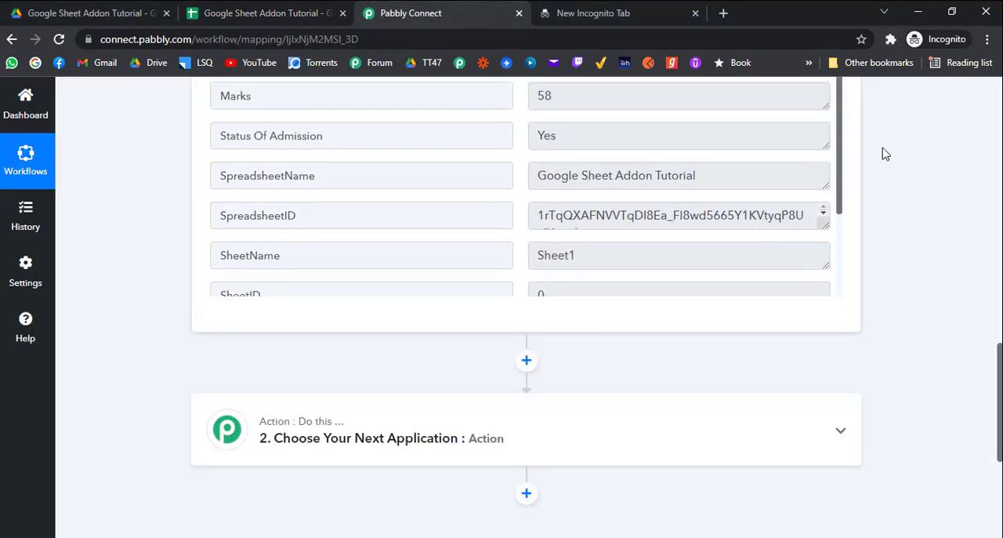
{"action": "scroll", "coordinate": [963, 219], "scroll_direction": "up", "scroll_amount": 2}
{"action": "scroll", "coordinate": [448, 261], "scroll_direction": "up", "scroll_amount": 4}
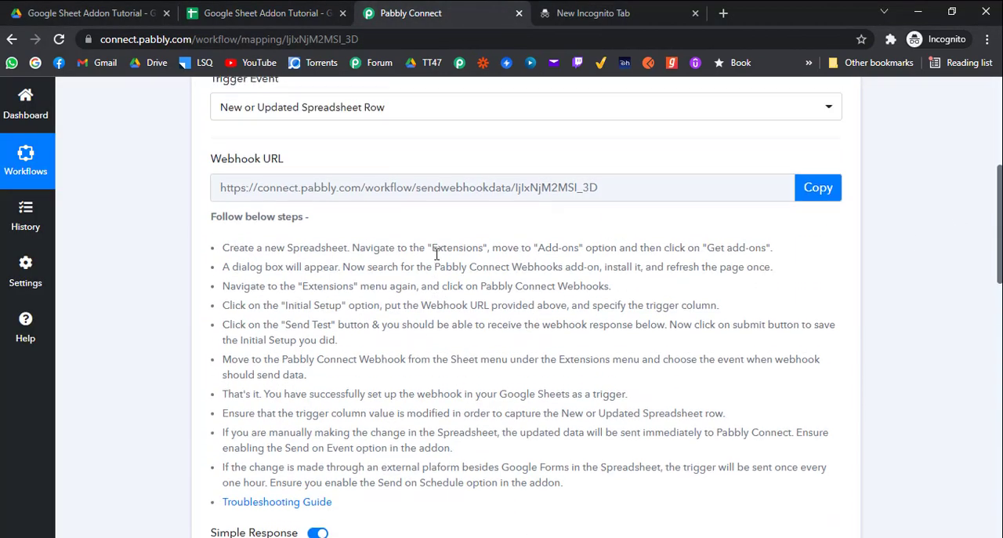
{"action": "scroll", "coordinate": [436, 255], "scroll_direction": "up", "scroll_amount": 2}
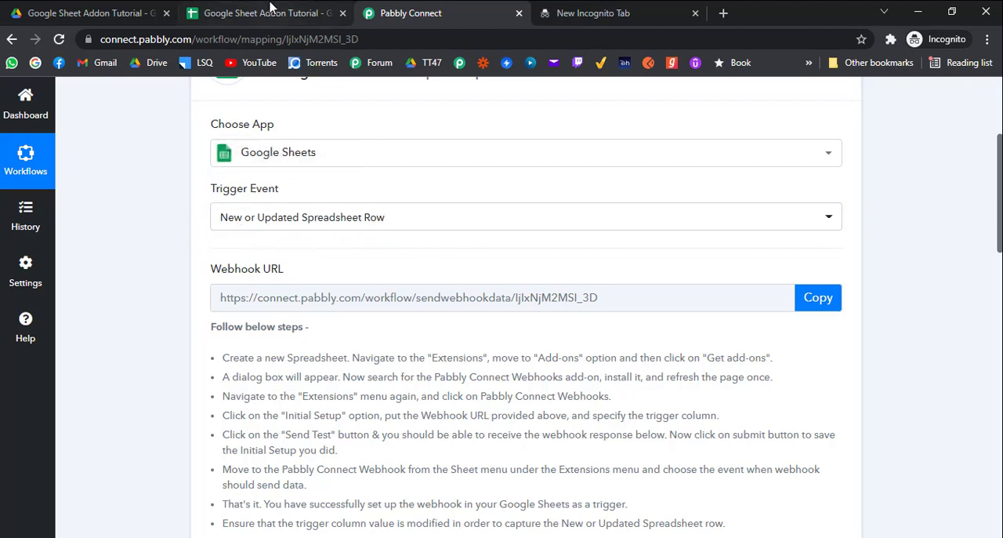
In the Google Sheets file, set the Status of Admission in row 2 to No
{"action": "left_click", "coordinate": [270, 11]}
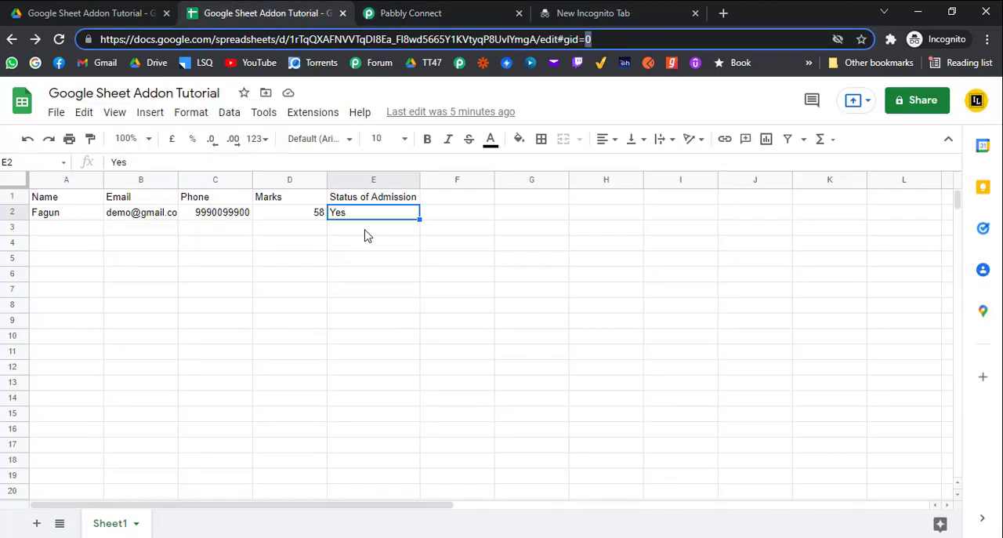
{"action": "type", "text": "Yes"}
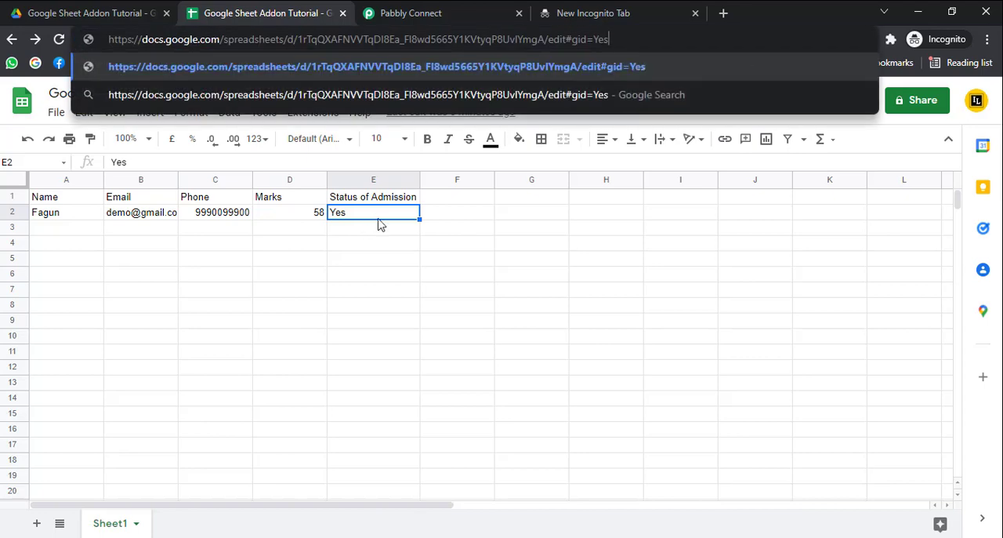
{"action": "left_click", "coordinate": [378, 219]}
{"action": "type", "text": "No"}
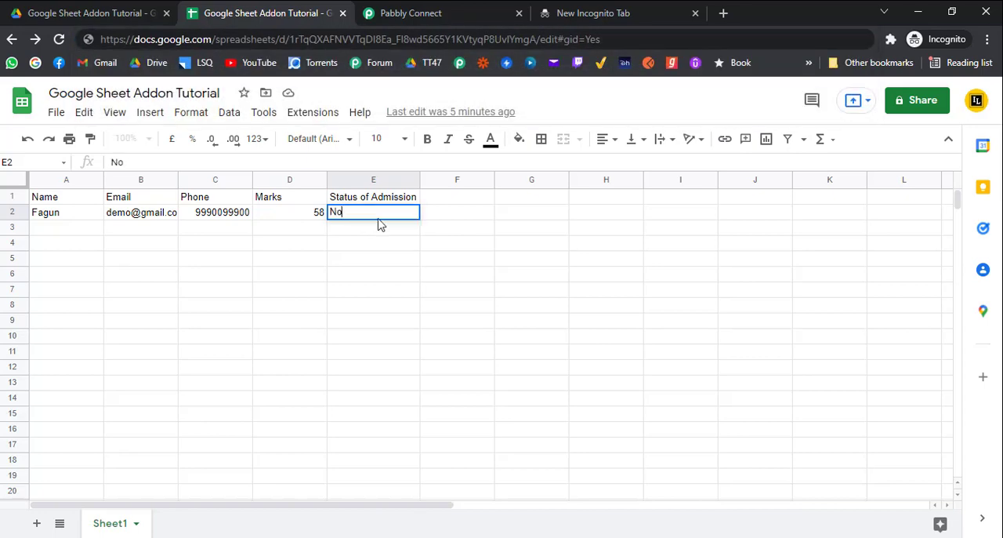
{"action": "key", "text": "Return"}
Switch to Pabbly Connect and open the Google Sheets step of the Google Sheet Addon Tutorial execution in Task History
{"action": "left_click", "coordinate": [410, 12]}
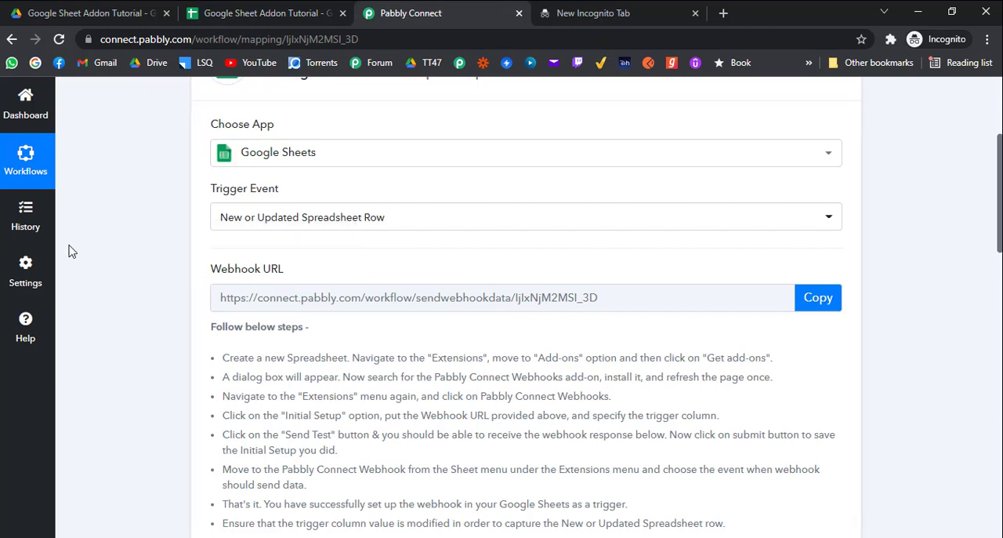
{"action": "left_click", "coordinate": [25, 215]}
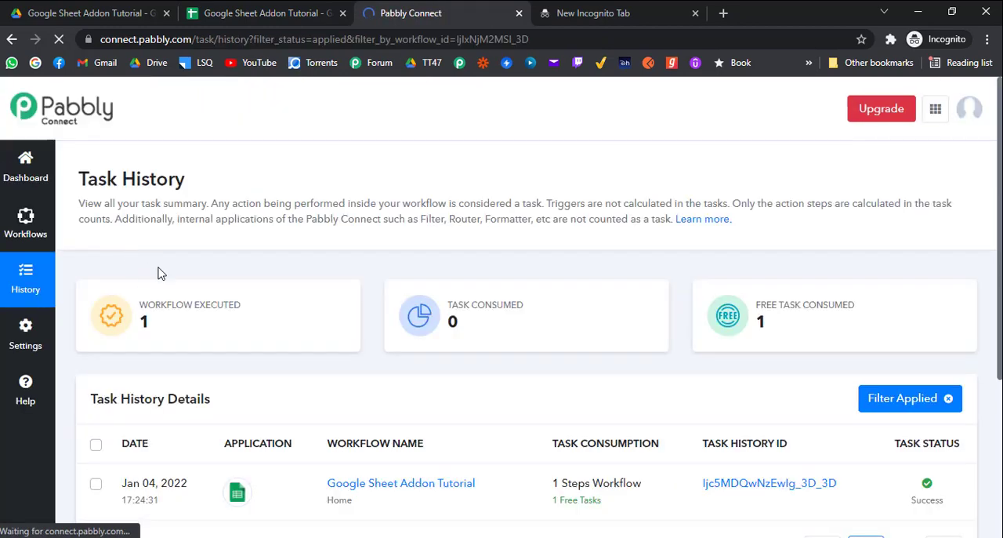
{"action": "scroll", "coordinate": [423, 327], "scroll_direction": "down", "scroll_amount": 3}
{"action": "left_click", "coordinate": [784, 267]}
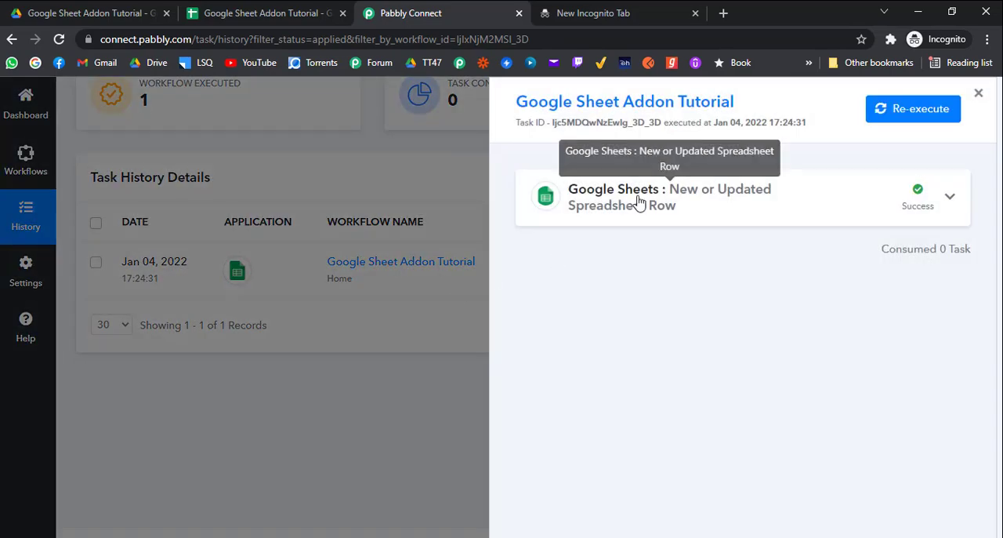
{"action": "left_click", "coordinate": [638, 201]}
Examine the response received from Google Sheets, checking the Status Of Admission value
{"action": "scroll", "coordinate": [656, 235], "scroll_direction": "down", "scroll_amount": 5}
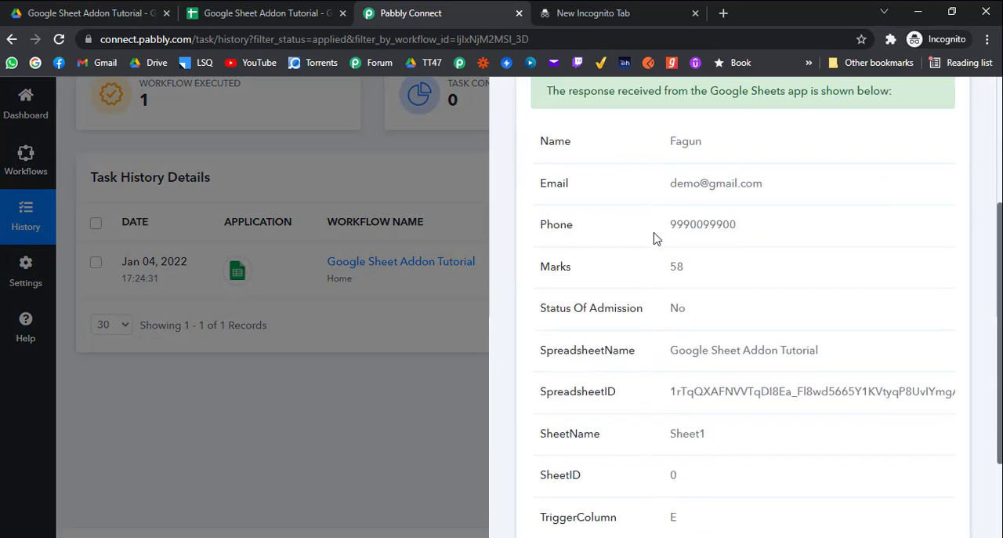
{"action": "scroll", "coordinate": [632, 227], "scroll_direction": "up", "scroll_amount": 2}
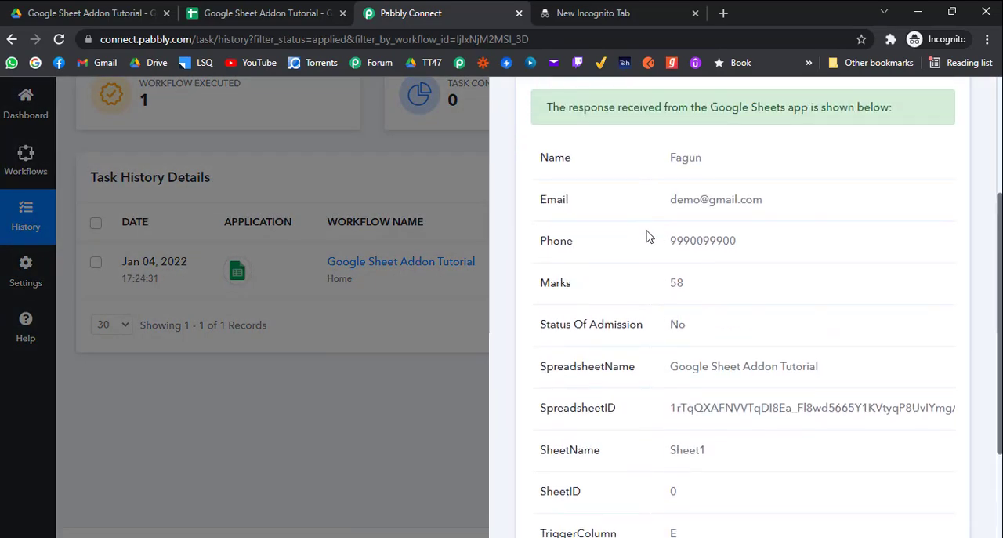
{"action": "scroll", "coordinate": [645, 237], "scroll_direction": "down", "scroll_amount": 2}
{"action": "scroll", "coordinate": [699, 301], "scroll_direction": "up", "scroll_amount": 2}
{"action": "double_click", "coordinate": [678, 324]}
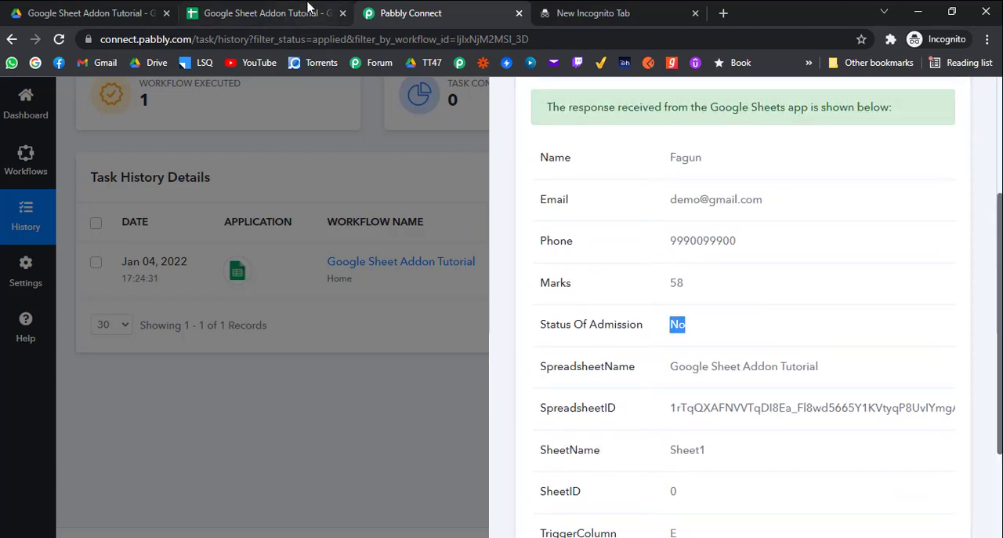
Return to the spreadsheet and select the empty ranges A3:E3 and A3:A7 below the data row
{"action": "left_click", "coordinate": [312, 10]}
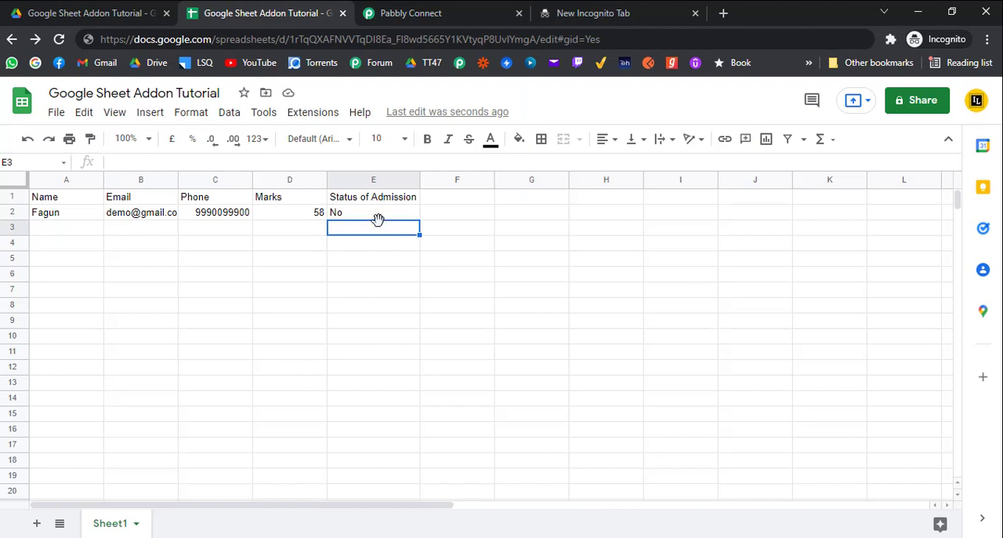
{"action": "left_click_drag", "start_coordinate": [67, 230], "coordinate": [384, 229]}
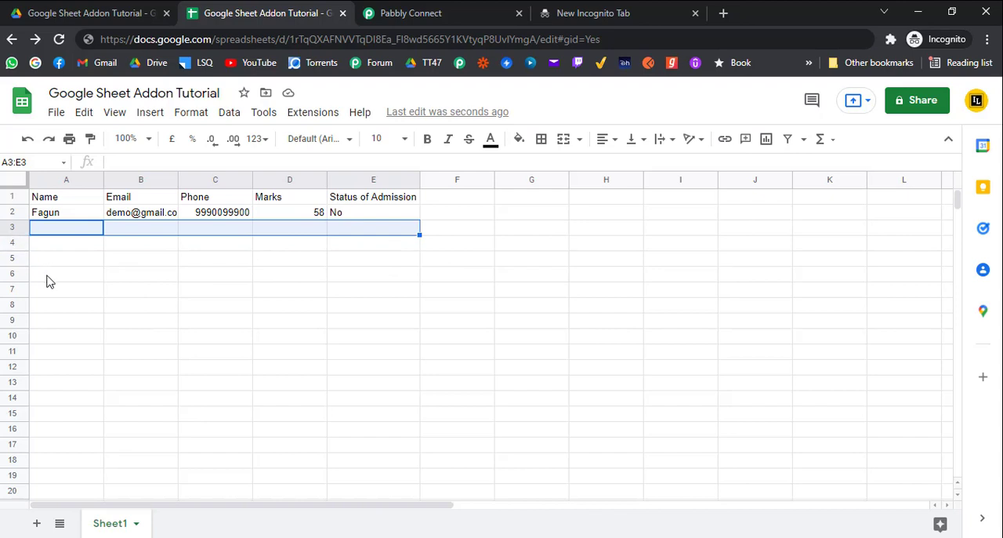
{"action": "left_click_drag", "start_coordinate": [53, 228], "coordinate": [82, 283]}
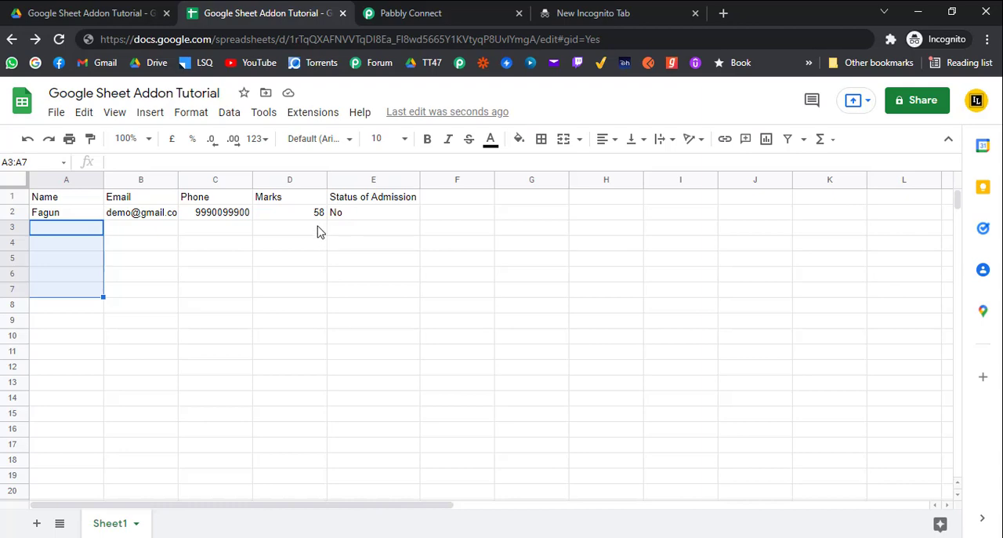
Open Pabbly's web page on common problems with Google Sheets integration in the empty browser tab
{"action": "left_click", "coordinate": [571, 9]}
{"action": "type", "text": "google-sheets-integration-in-pabbly-connect/"}
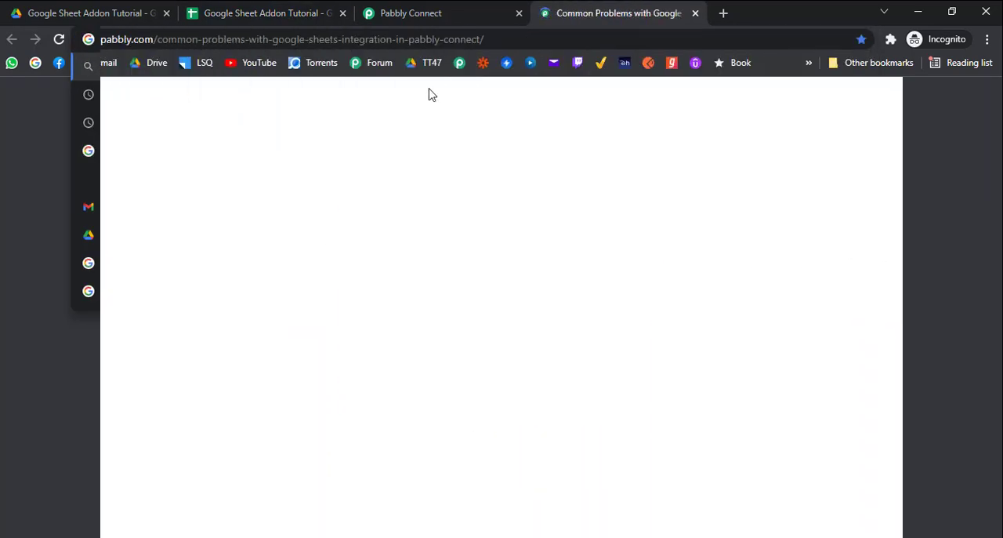
{"action": "right_click", "coordinate": [439, 39]}
{"action": "left_click", "coordinate": [475, 128]}
Read through the common problems article, including the sections on triggers not working and data not being triggered
{"action": "scroll", "coordinate": [188, 270], "scroll_direction": "down", "scroll_amount": 3}
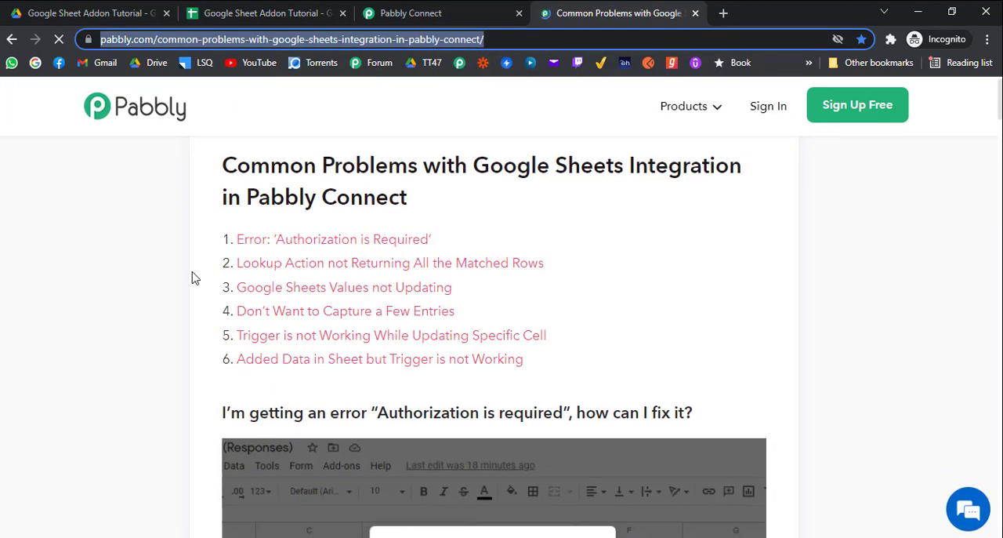
{"action": "scroll", "coordinate": [188, 269], "scroll_direction": "down", "scroll_amount": 15}
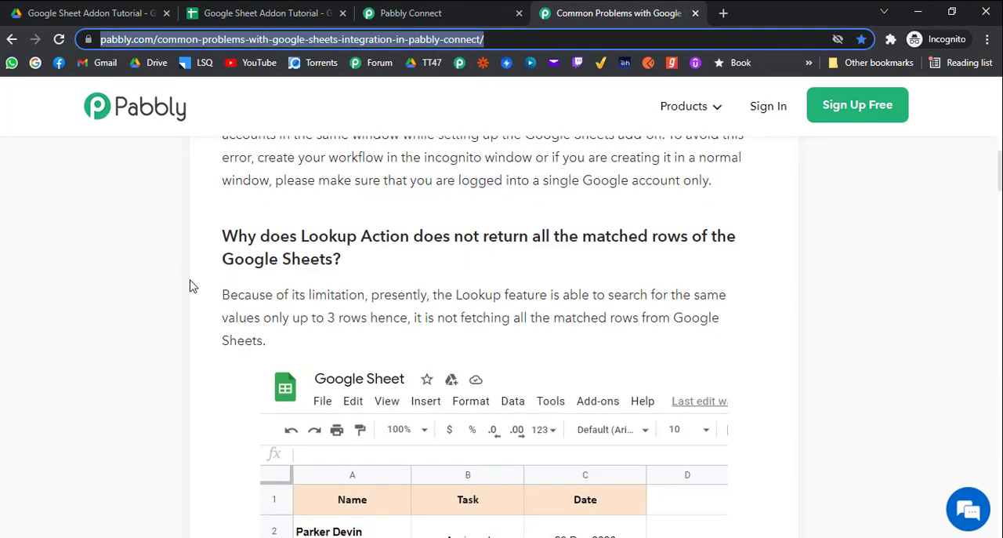
{"action": "scroll", "coordinate": [194, 290], "scroll_direction": "down", "scroll_amount": 10}
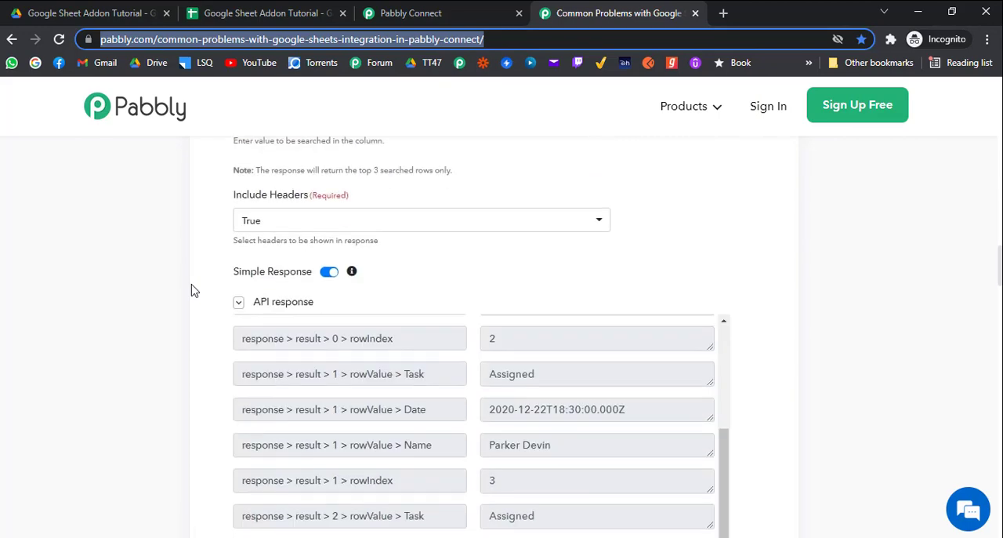
{"action": "scroll", "coordinate": [196, 283], "scroll_direction": "down", "scroll_amount": 8}
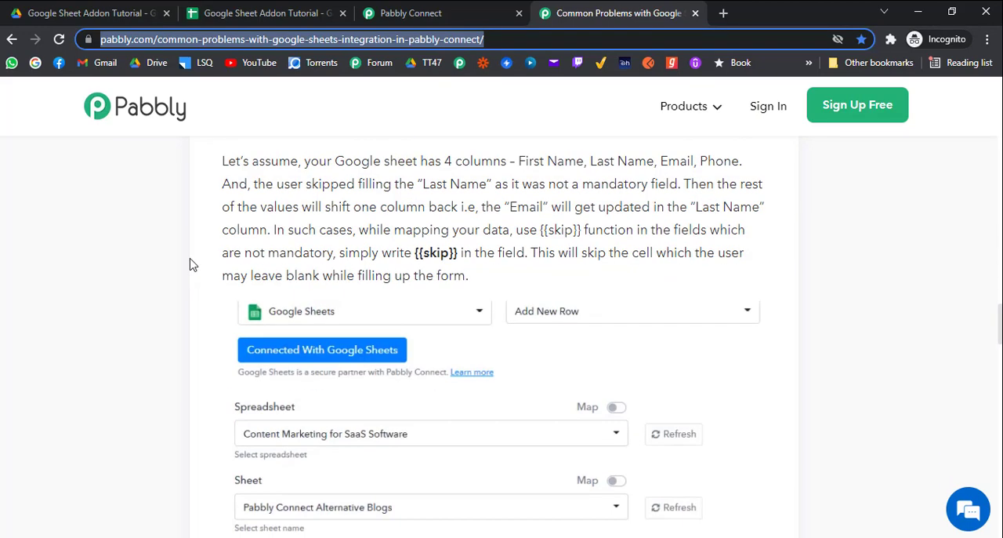
{"action": "scroll", "coordinate": [188, 265], "scroll_direction": "down", "scroll_amount": 4}
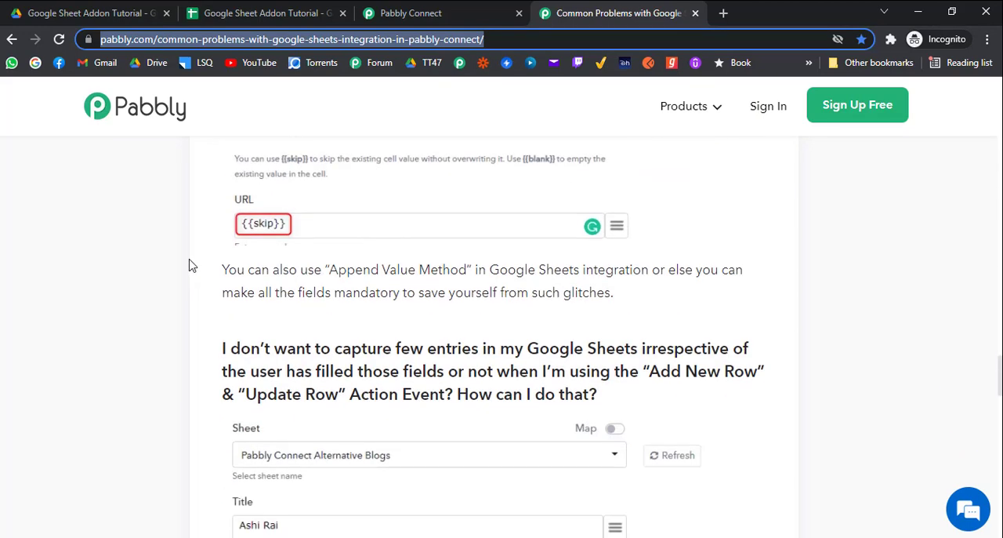
{"action": "scroll", "coordinate": [189, 265], "scroll_direction": "down", "scroll_amount": 10}
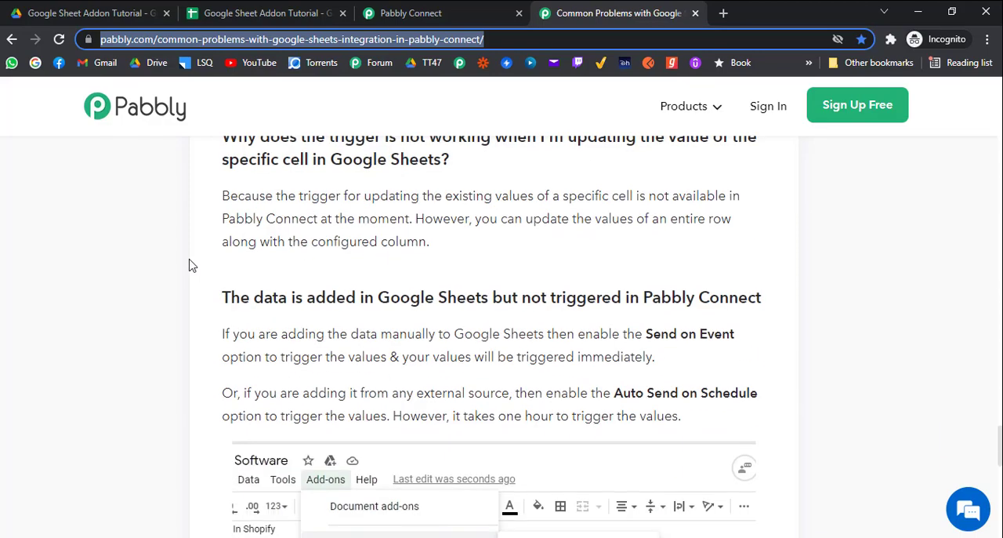
{"action": "scroll", "coordinate": [189, 265], "scroll_direction": "down", "scroll_amount": 4}
{"action": "scroll", "coordinate": [189, 265], "scroll_direction": "down", "scroll_amount": 5}
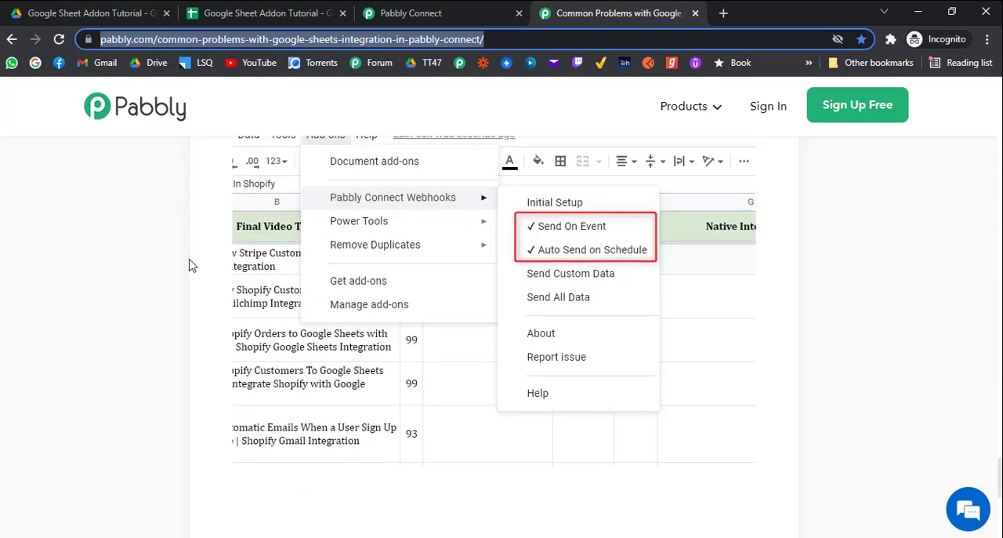
{"action": "scroll", "coordinate": [189, 265], "scroll_direction": "up", "scroll_amount": 20}
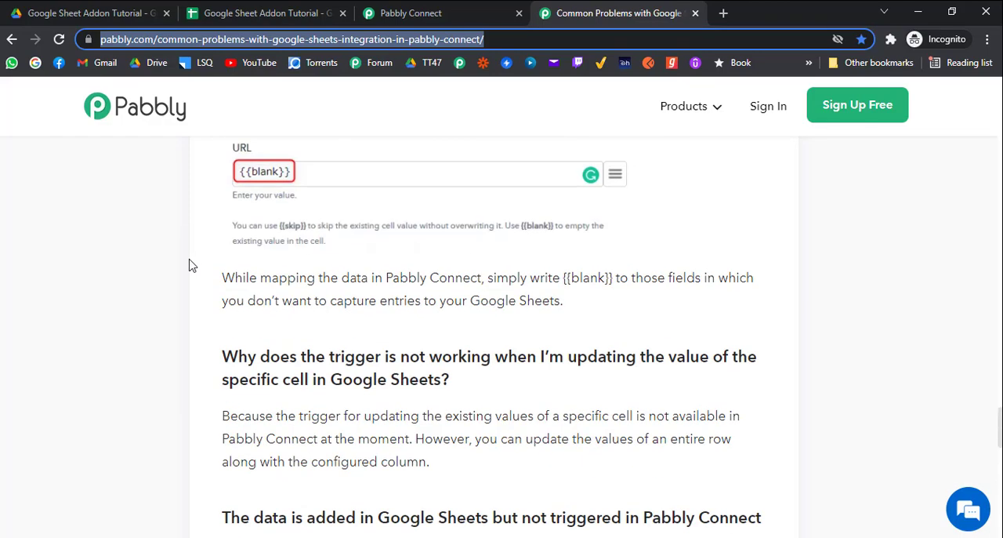
{"action": "scroll", "coordinate": [216, 239], "scroll_direction": "up", "scroll_amount": 10}
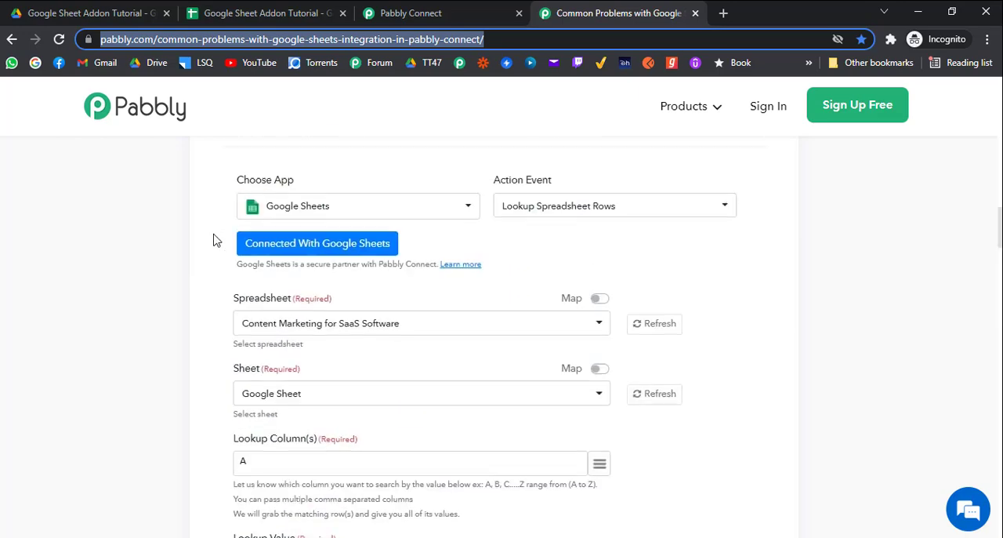
Return to the spreadsheet and inspect the Pabbly Connect Webhooks add-on's Send Custom Data dialog with its Start Range and End Range fields
{"action": "key", "text": "ctrl+2"}
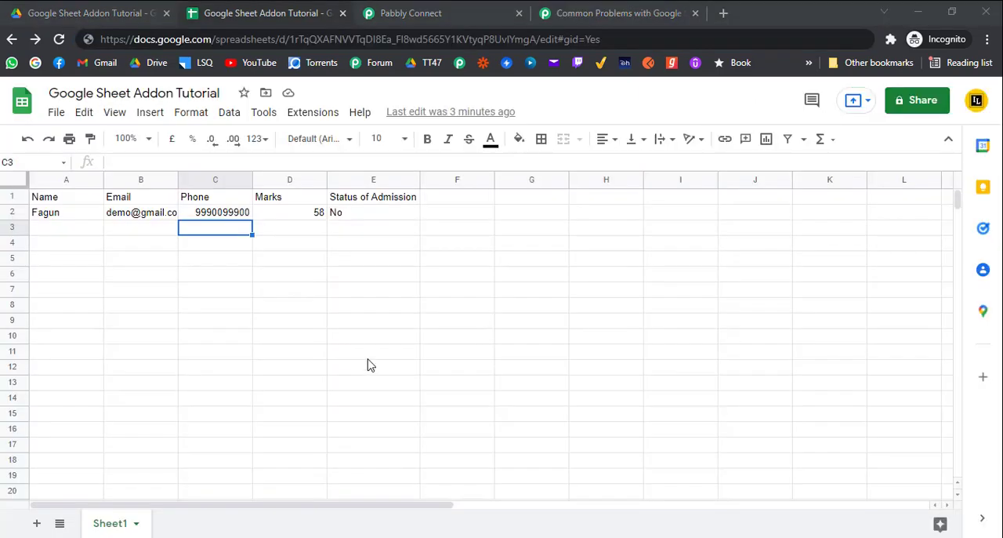
{"action": "left_click", "coordinate": [315, 118]}
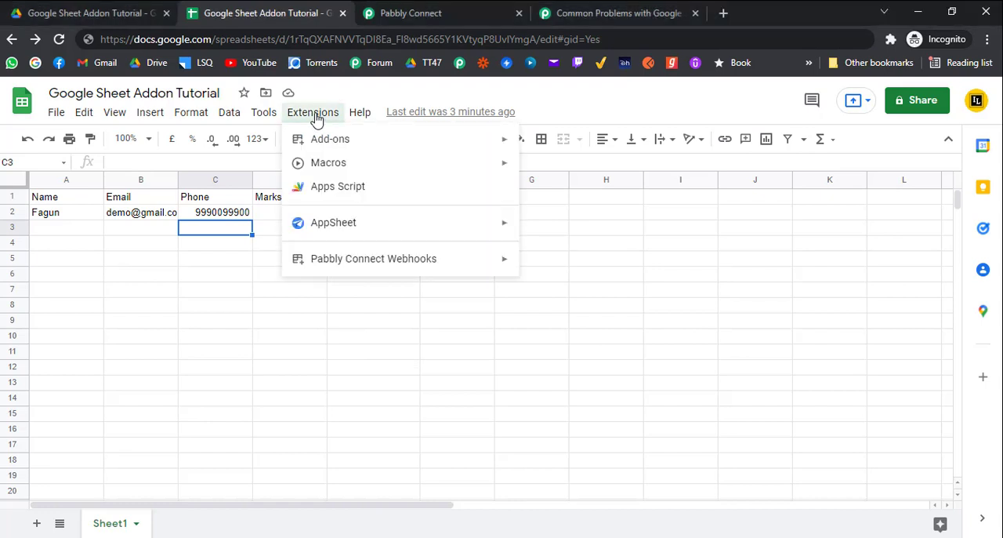
{"action": "mouse_move", "coordinate": [424, 259]}
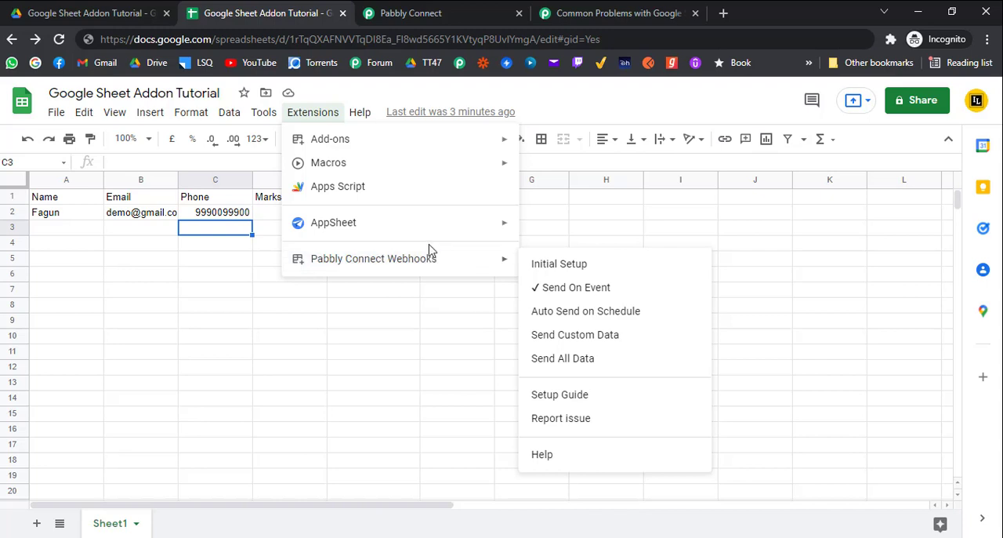
{"action": "left_click", "coordinate": [573, 336]}
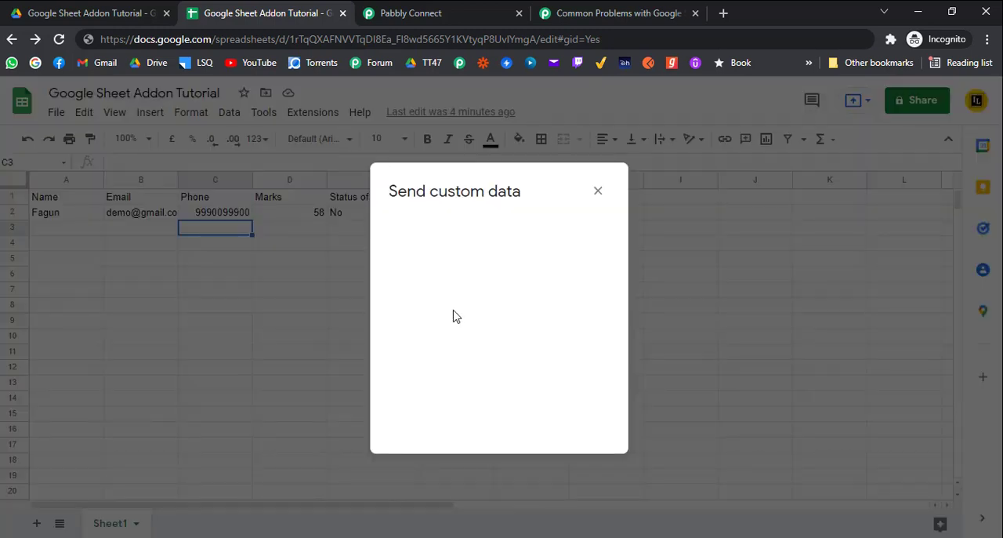
{"action": "left_click", "coordinate": [419, 291]}
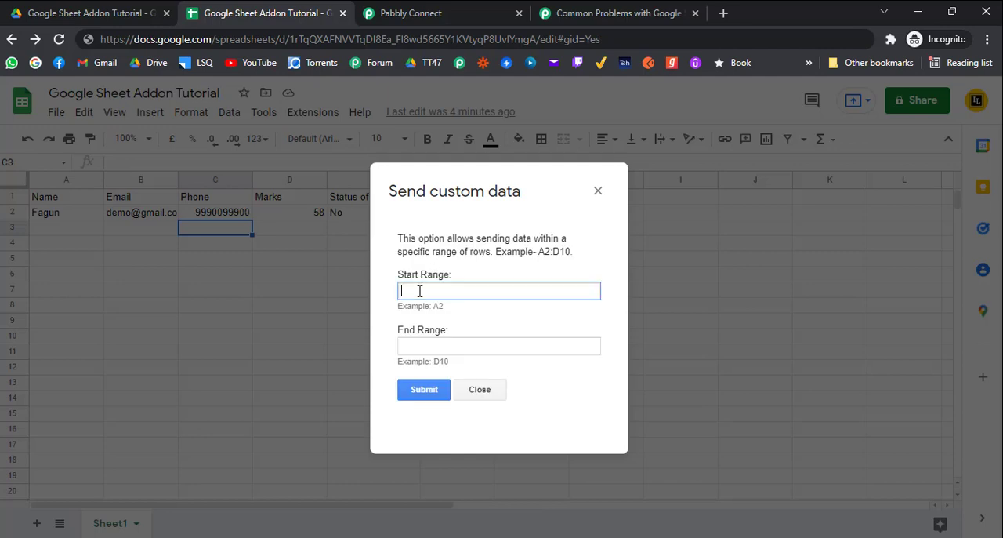
{"action": "left_click", "coordinate": [436, 348]}
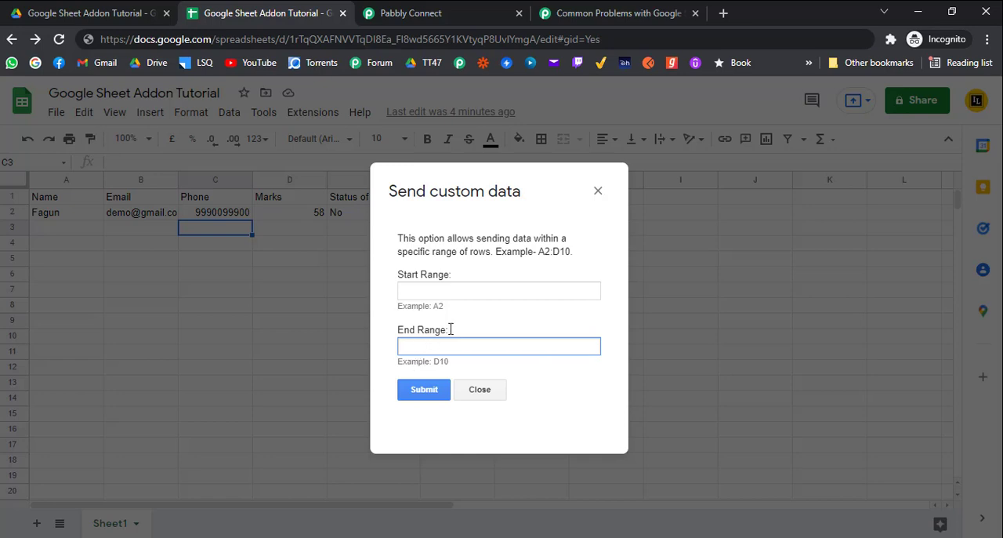
{"action": "left_click", "coordinate": [600, 192]}
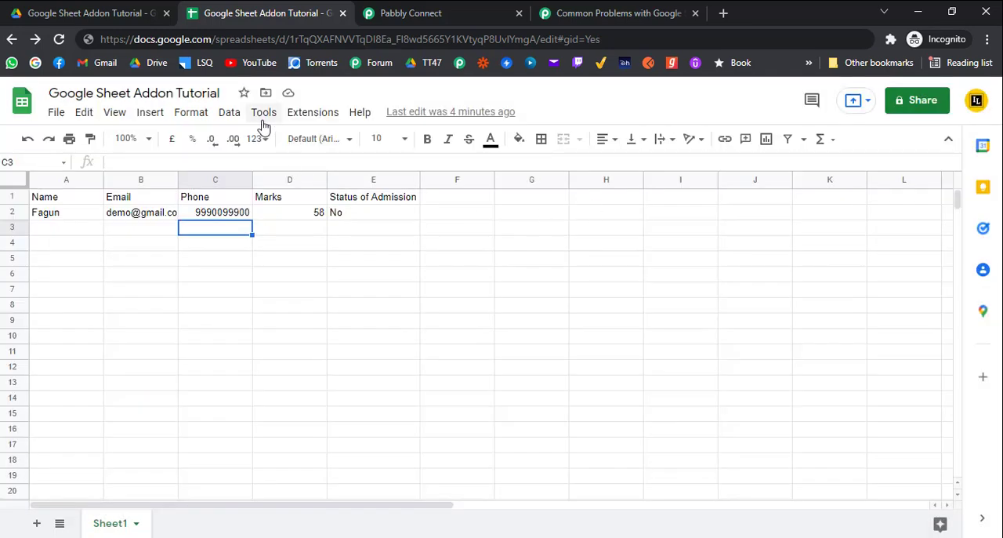
Review the list of commands offered by the Pabbly Connect Webhooks add-on, and return to cell A3
{"action": "left_click", "coordinate": [299, 118]}
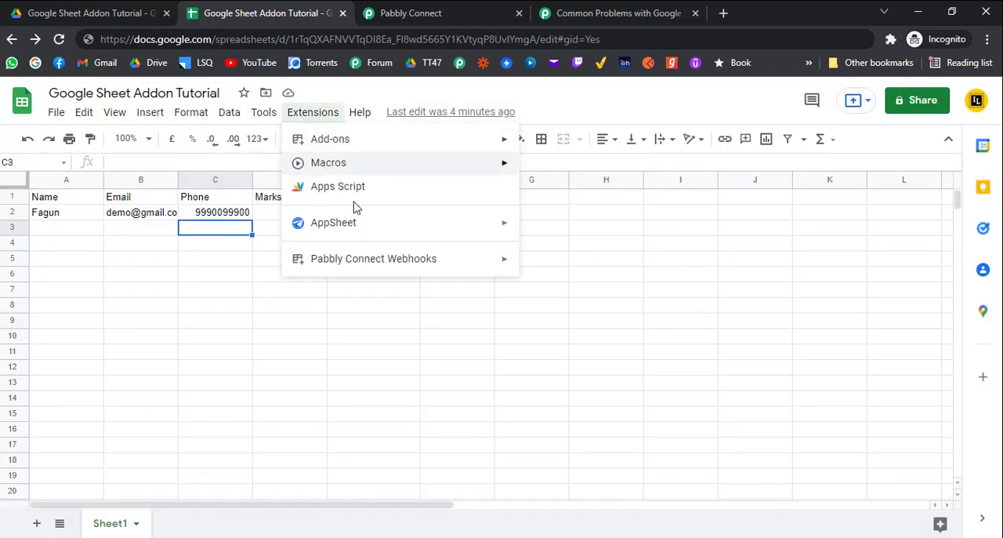
{"action": "mouse_move", "coordinate": [422, 267]}
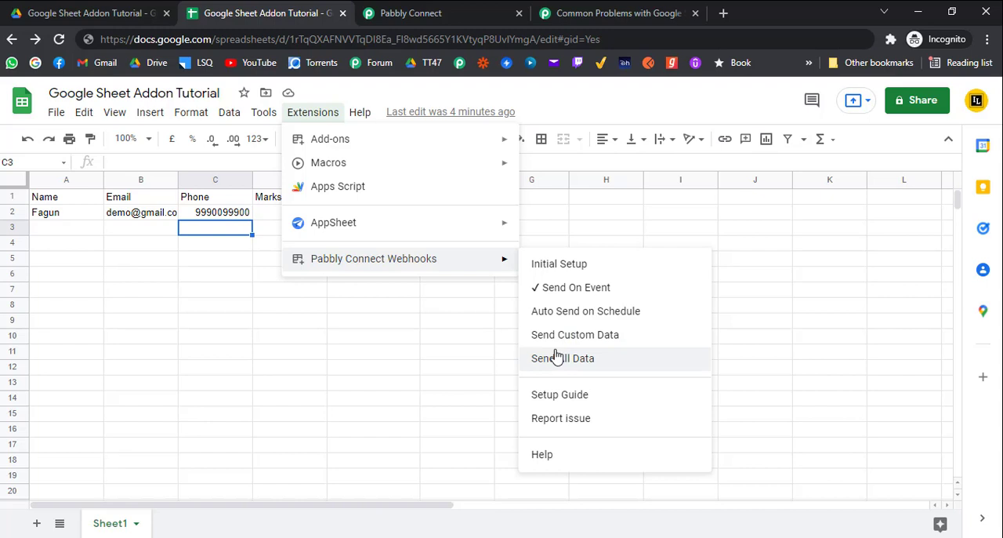
{"action": "left_click", "coordinate": [72, 233]}
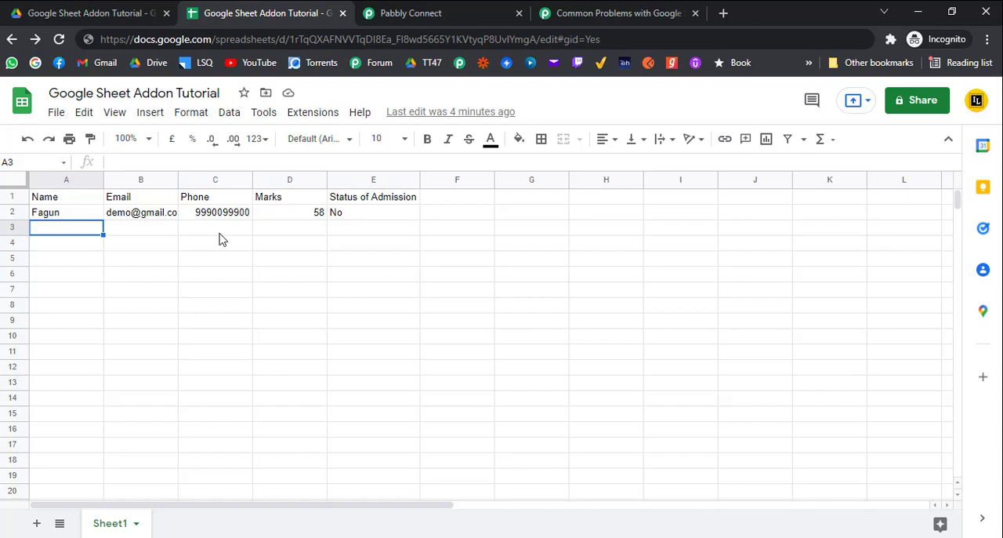
{"action": "left_click", "coordinate": [360, 239]}
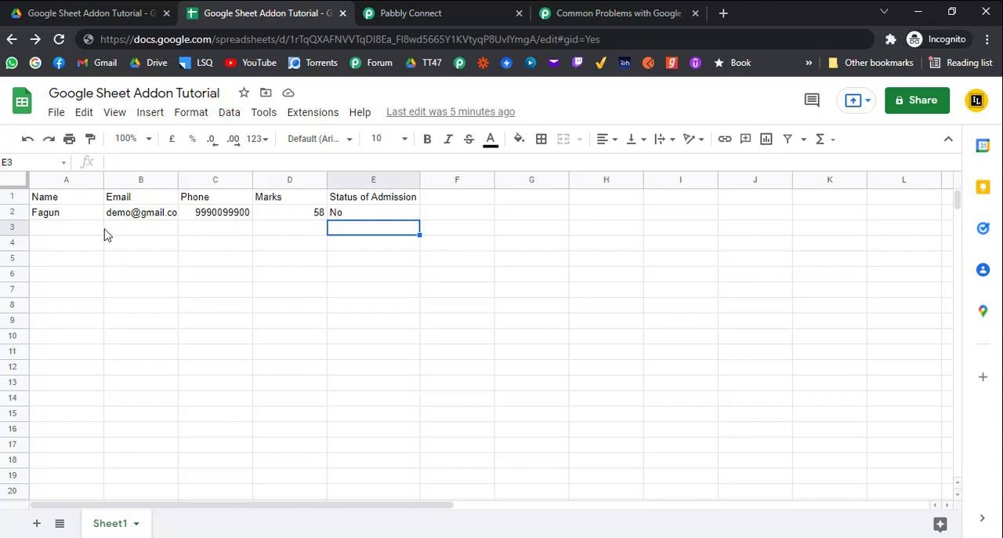
{"action": "left_click", "coordinate": [74, 231]}
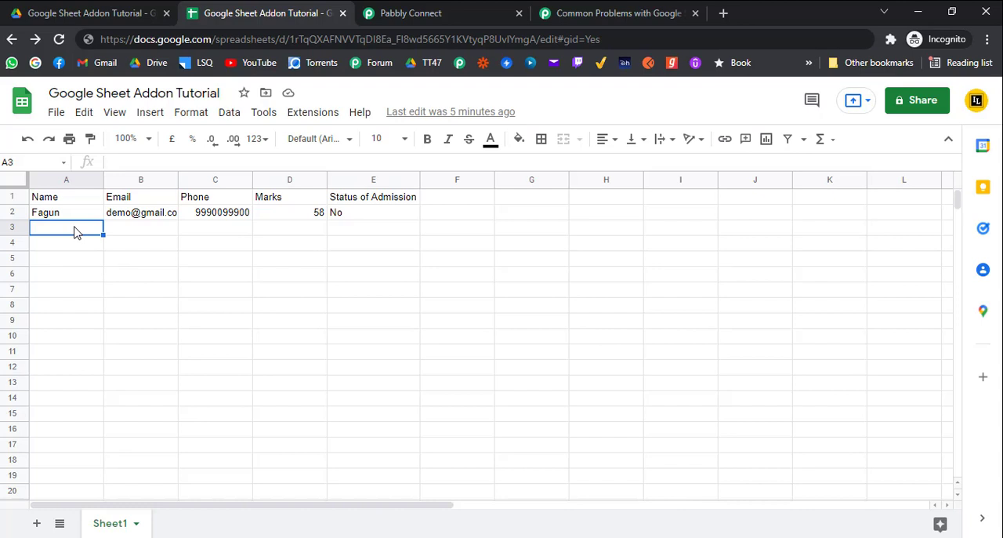
{"action": "left_click", "coordinate": [159, 239]}
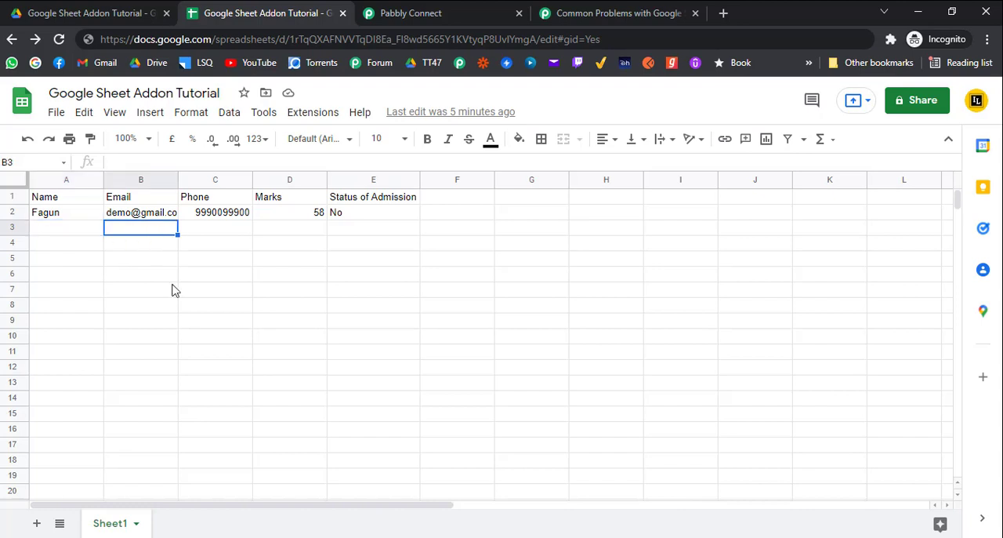